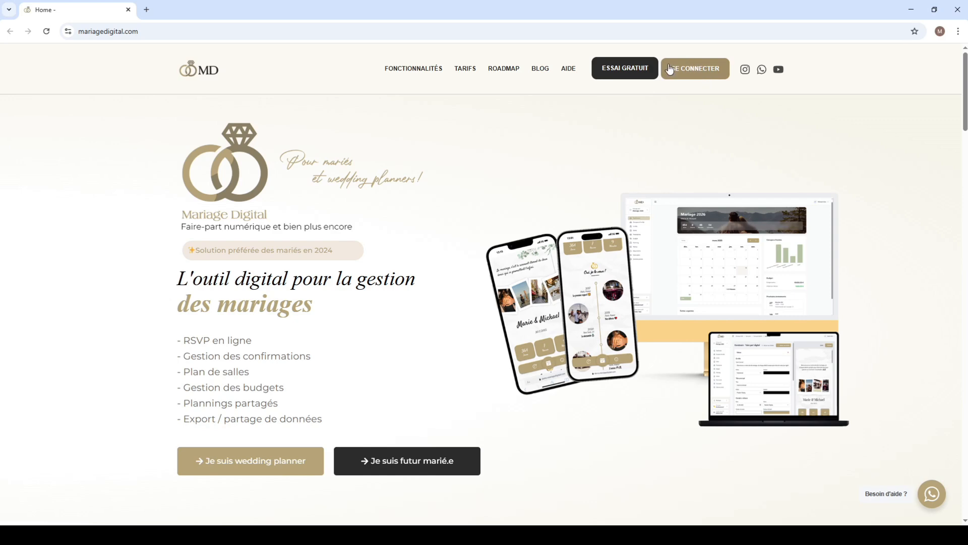
Step: Open the account registration form and enter Mariage Digital as the name along with the account e-mail
{"action": "left_click", "coordinate": [695, 72]}
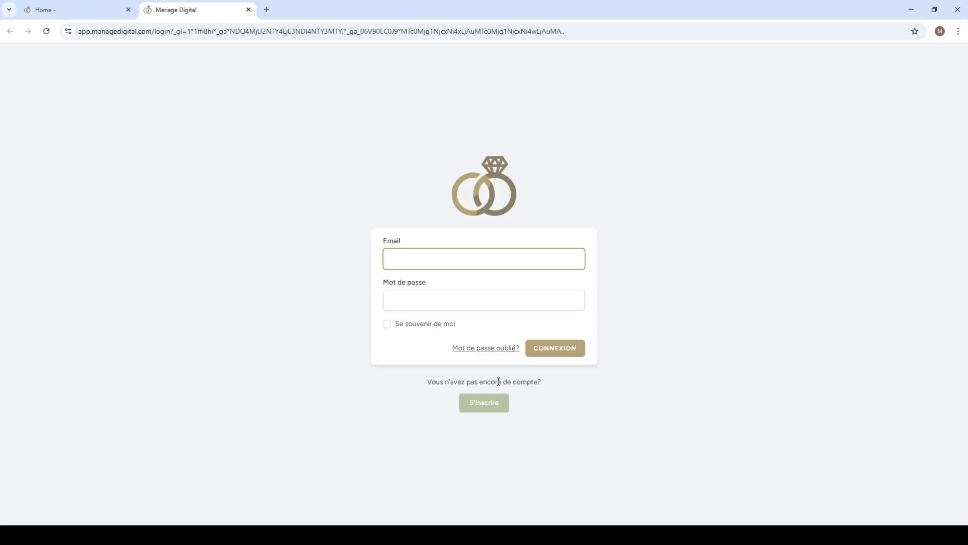
{"action": "left_click", "coordinate": [475, 411]}
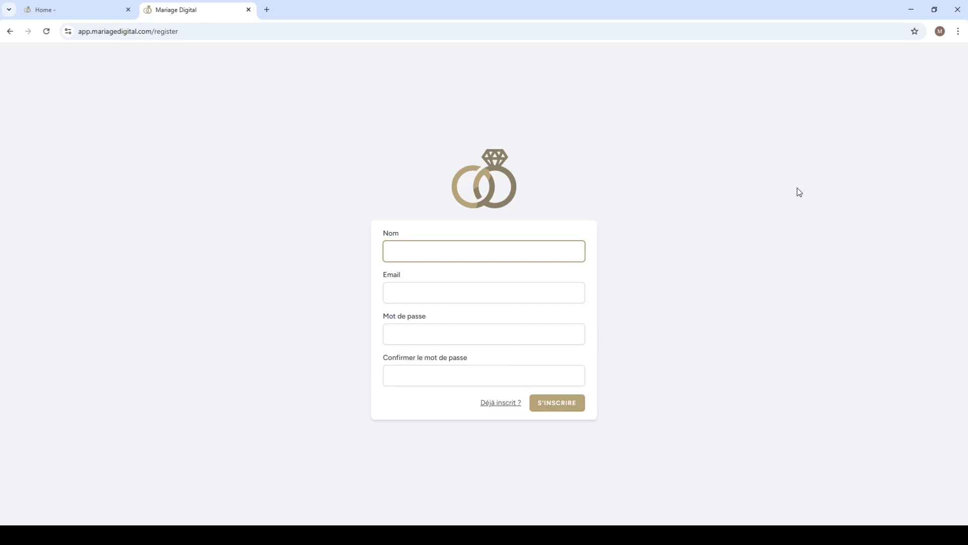
{"action": "type", "text": "M"}
{"action": "key", "text": "ctrl+a"}
{"action": "type", "text": "Mariage Doig"}
{"action": "type", "text": "igitasl"}
{"action": "key", "text": "BackSpace"}
{"action": "type", "text": "l"}
{"action": "key", "text": "Tab"}
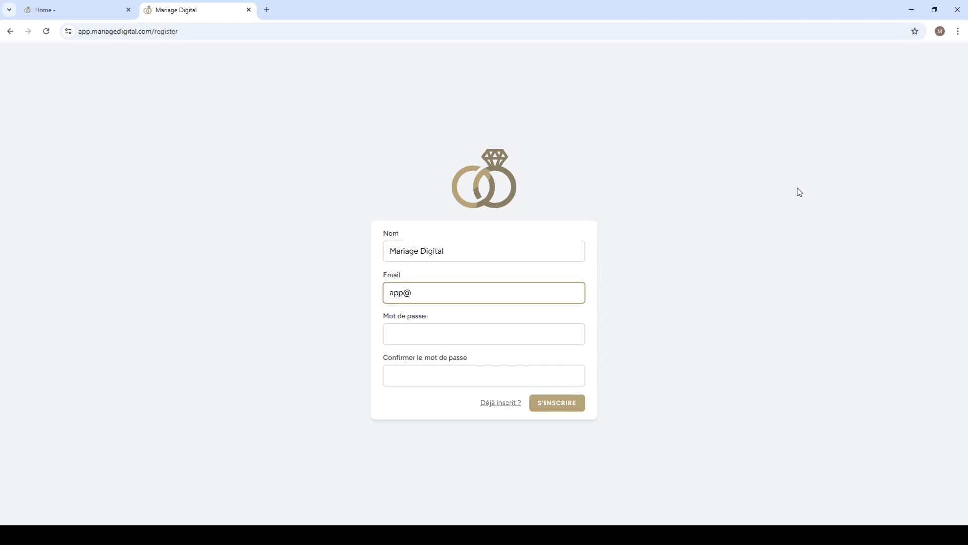
{"action": "key", "text": "Tab"}
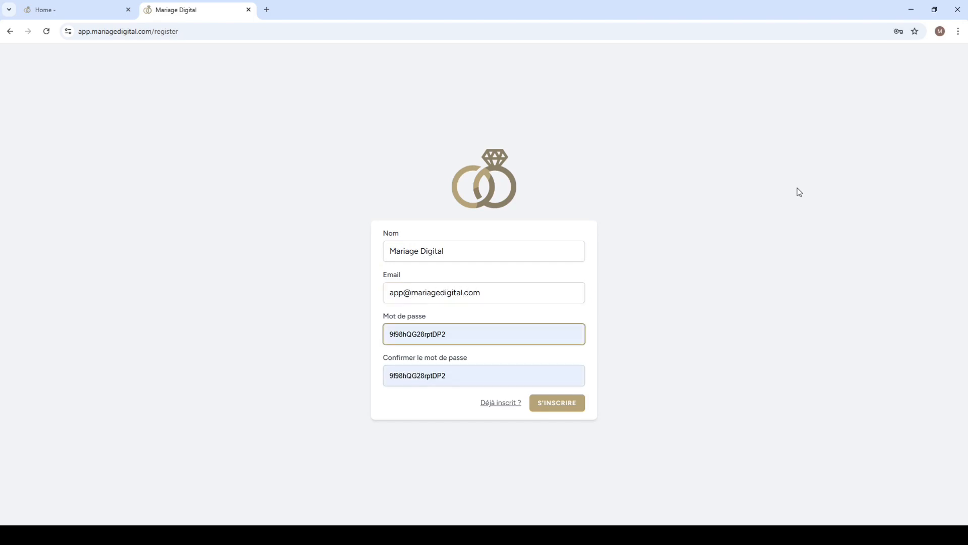
Step: Enter the account password, repeat it in the confirmation field, and submit the registration
{"action": "type", "text": "••"}
{"action": "key", "text": "BackSpace"}
{"action": "type", "text": "•••"}
{"action": "key", "text": "Tab"}
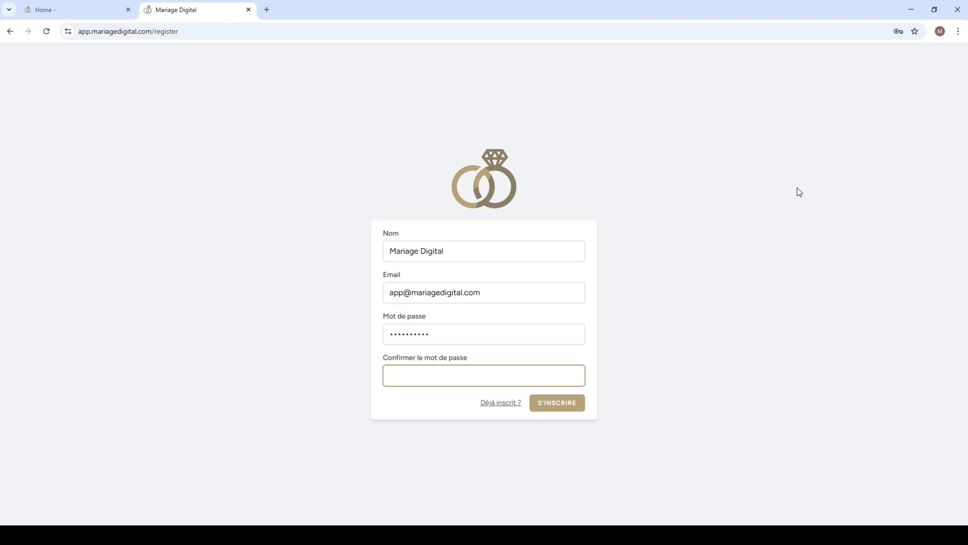
{"action": "type", "text": "••••••••••"}
{"action": "left_click", "coordinate": [557, 406]}
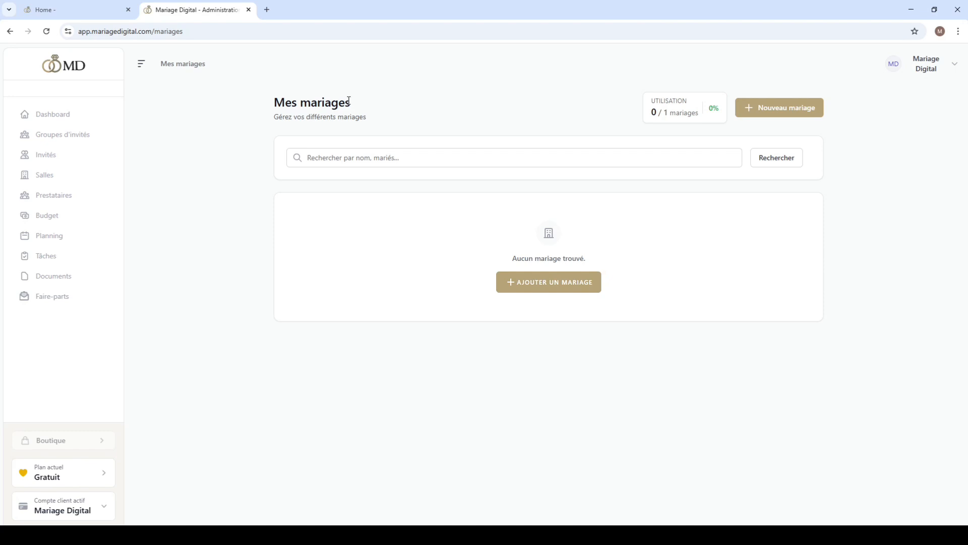
Step: Open the plan and billing page and display the quarterly prices followed by the annual prices
{"action": "left_click_drag", "start_coordinate": [350, 99], "coordinate": [269, 111]}
{"action": "left_click", "coordinate": [367, 108]}
{"action": "left_click", "coordinate": [63, 468]}
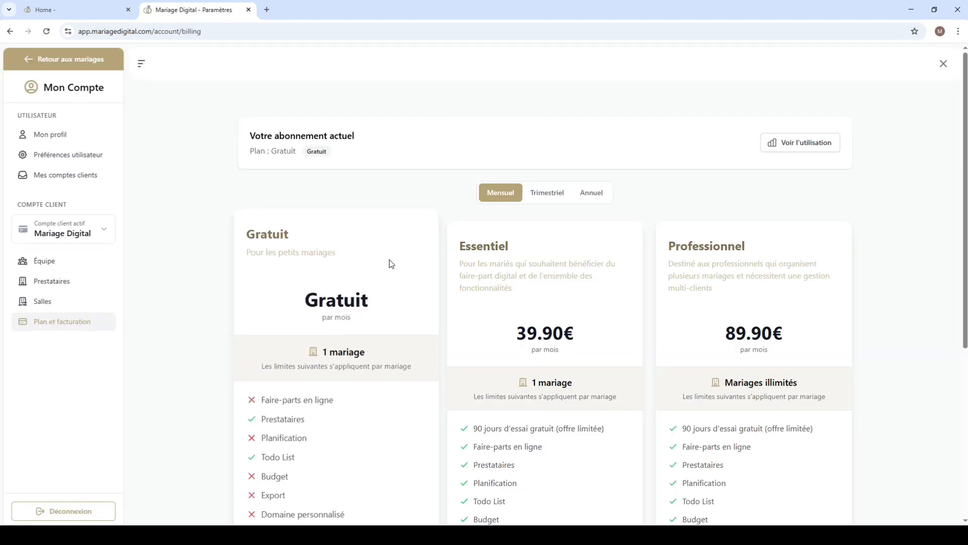
{"action": "scroll", "coordinate": [842, 187], "scroll_direction": "down", "scroll_amount": 1}
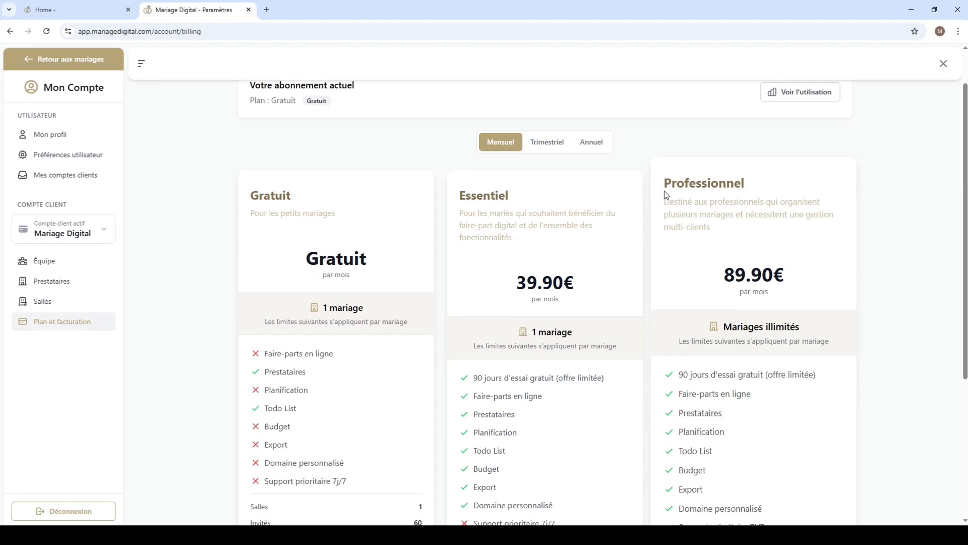
{"action": "left_click", "coordinate": [537, 145]}
{"action": "left_click", "coordinate": [588, 143]}
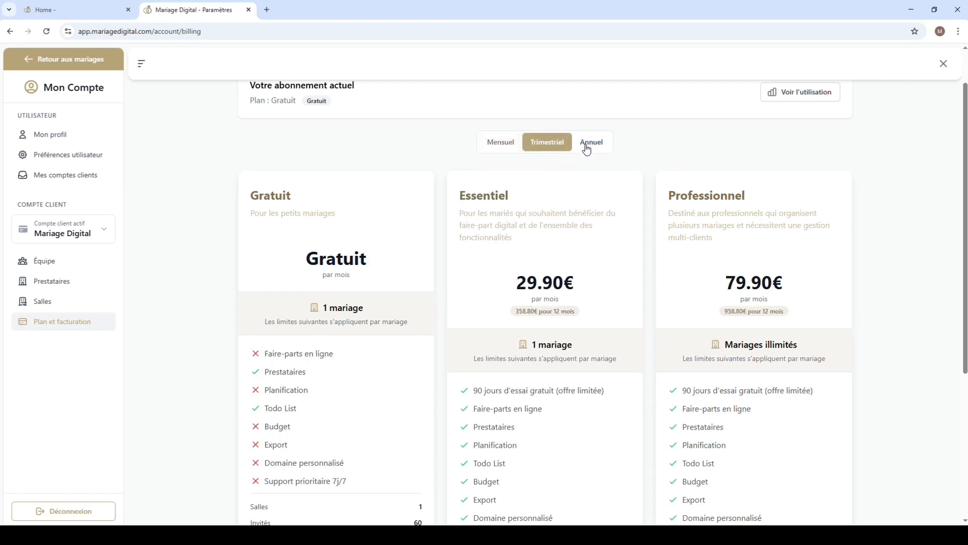
Step: Compare the three subscription plans and examine the Professional plan's trial offer, priority support, online invitation limit and storage limit
{"action": "scroll", "coordinate": [914, 184], "scroll_direction": "down", "scroll_amount": 1}
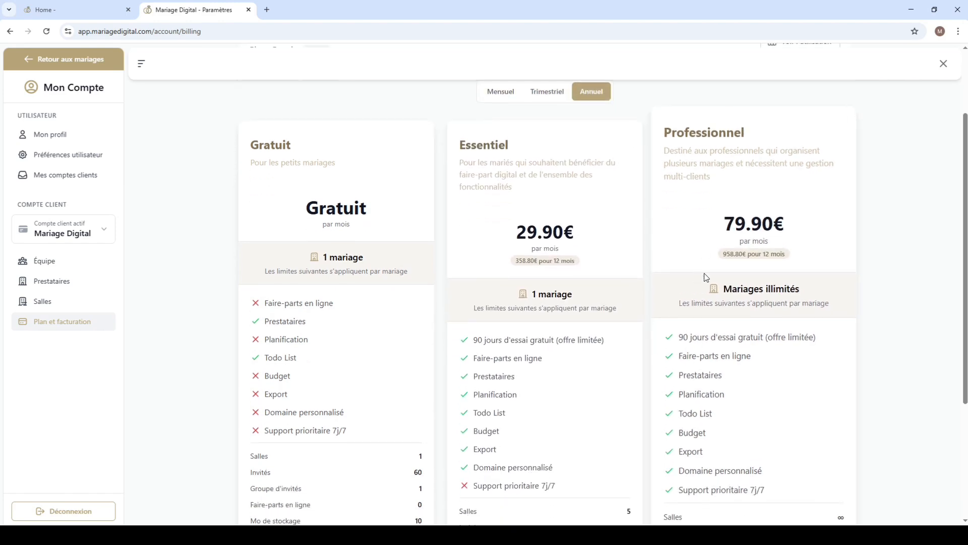
{"action": "scroll", "coordinate": [865, 219], "scroll_direction": "up", "scroll_amount": 1}
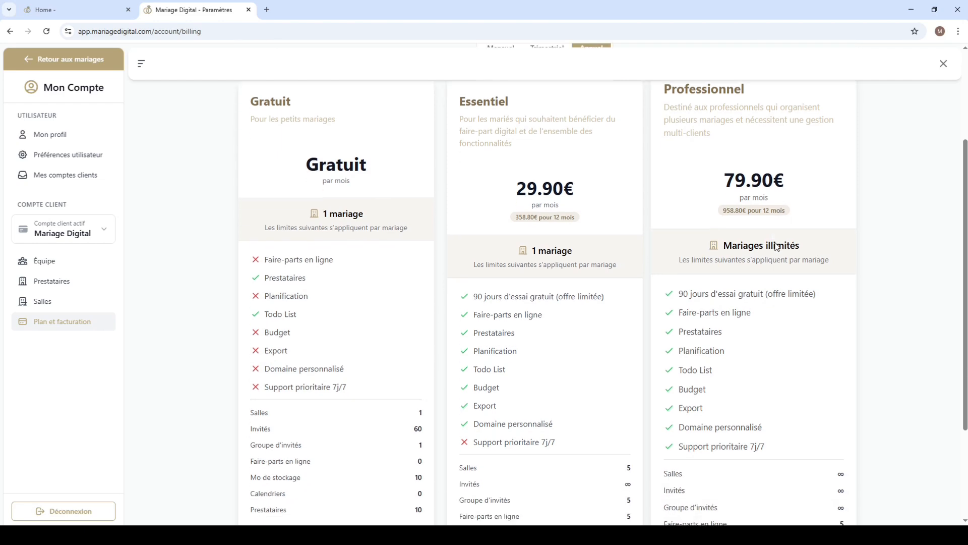
{"action": "scroll", "coordinate": [877, 342], "scroll_direction": "down", "scroll_amount": 1}
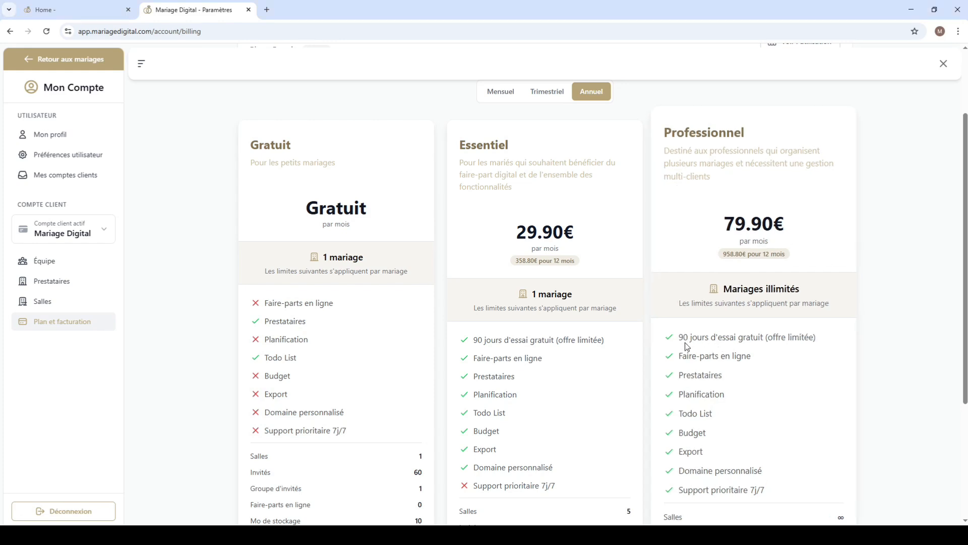
{"action": "scroll", "coordinate": [893, 320], "scroll_direction": "down", "scroll_amount": 1}
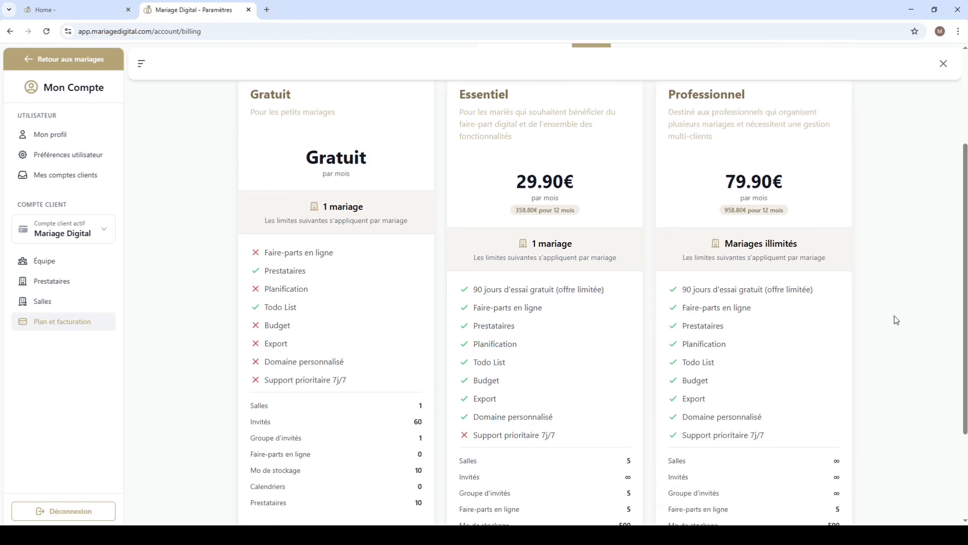
{"action": "scroll", "coordinate": [896, 320], "scroll_direction": "down", "scroll_amount": 1}
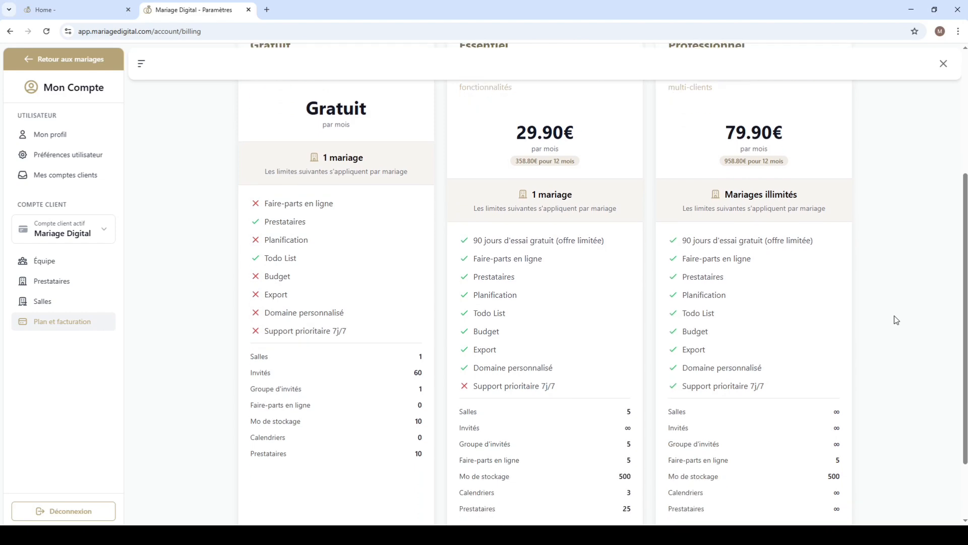
{"action": "left_click_drag", "start_coordinate": [774, 391], "coordinate": [680, 390]}
{"action": "left_click", "coordinate": [831, 383]}
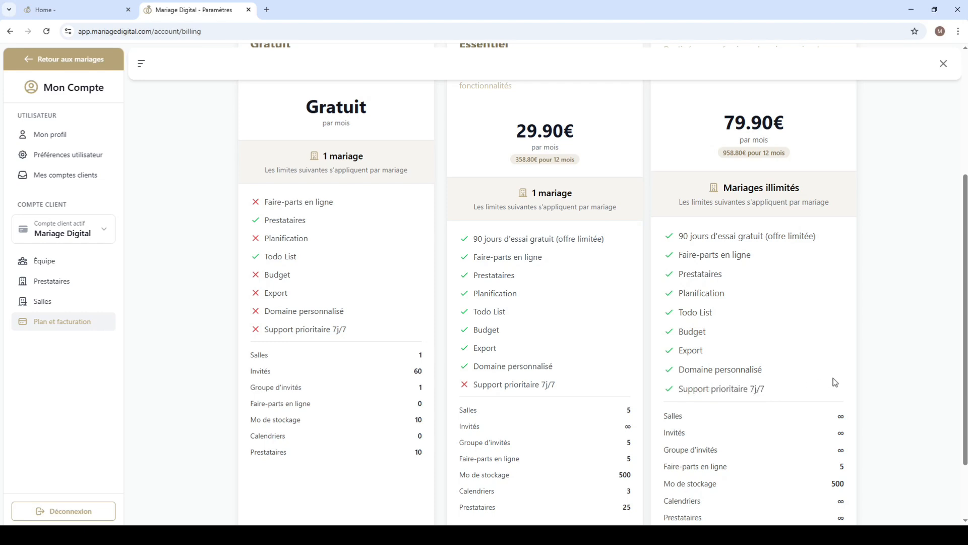
{"action": "scroll", "coordinate": [879, 352], "scroll_direction": "down", "scroll_amount": 1}
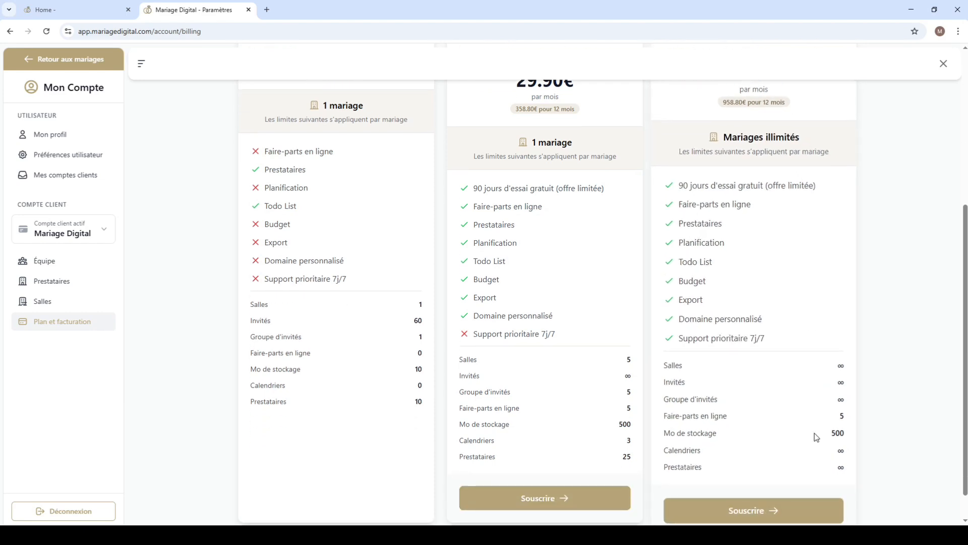
{"action": "double_click", "coordinate": [841, 415]}
{"action": "left_click_drag", "start_coordinate": [832, 435], "coordinate": [846, 433]}
{"action": "left_click", "coordinate": [850, 435]}
{"action": "scroll", "coordinate": [810, 361], "scroll_direction": "down", "scroll_amount": 1}
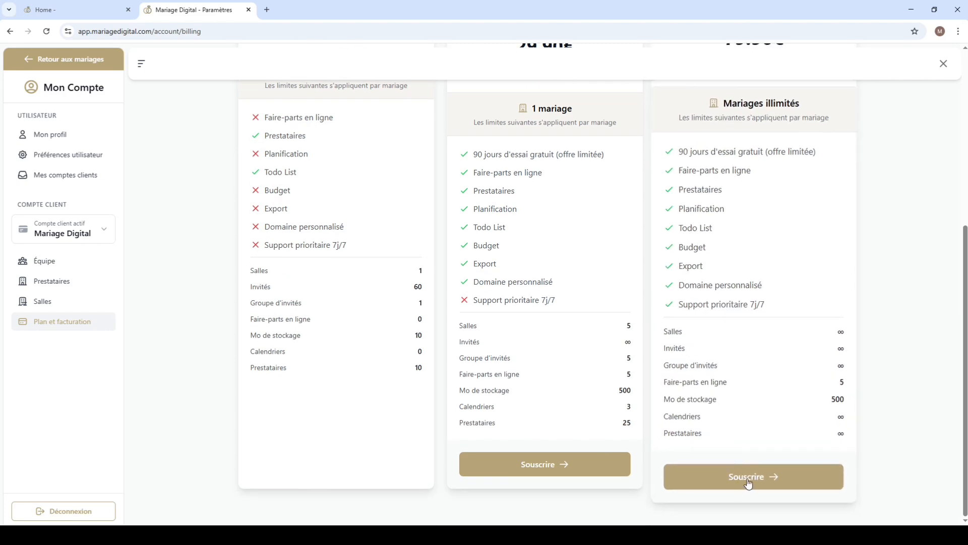
{"action": "scroll", "coordinate": [751, 433], "scroll_direction": "up", "scroll_amount": 1}
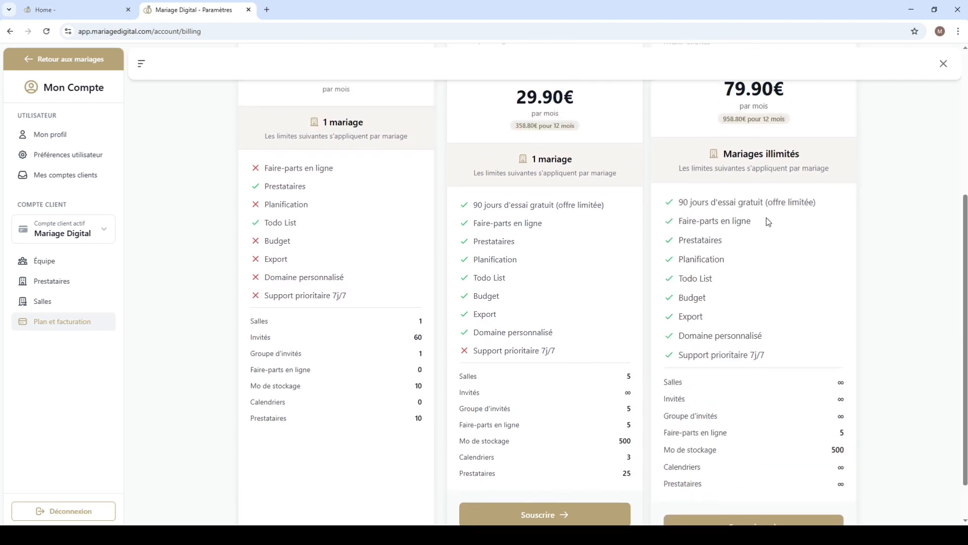
{"action": "scroll", "coordinate": [771, 222], "scroll_direction": "up", "scroll_amount": 1}
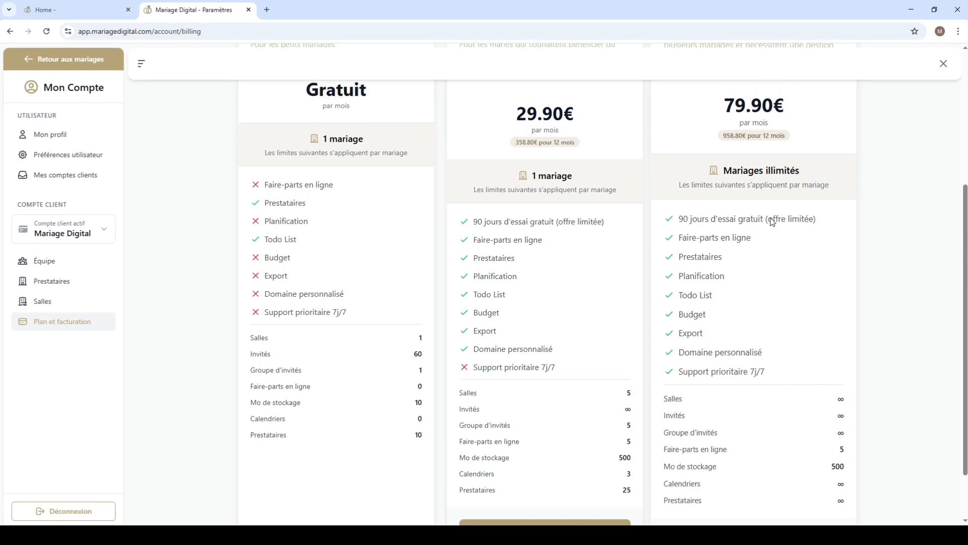
{"action": "scroll", "coordinate": [771, 217], "scroll_direction": "down", "scroll_amount": 2}
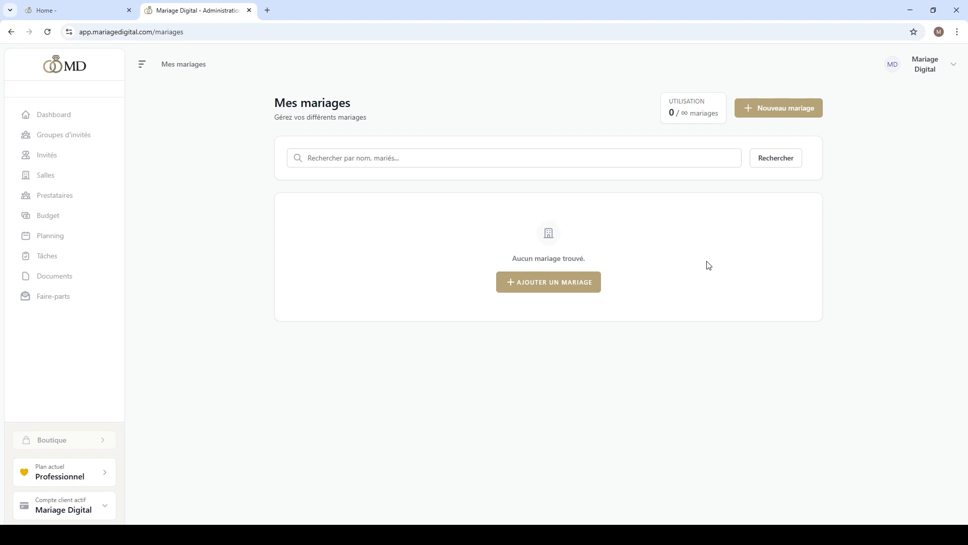
Step: Open the account settings and review the profile information, password update and account deletion sections
{"action": "left_click", "coordinate": [927, 63]}
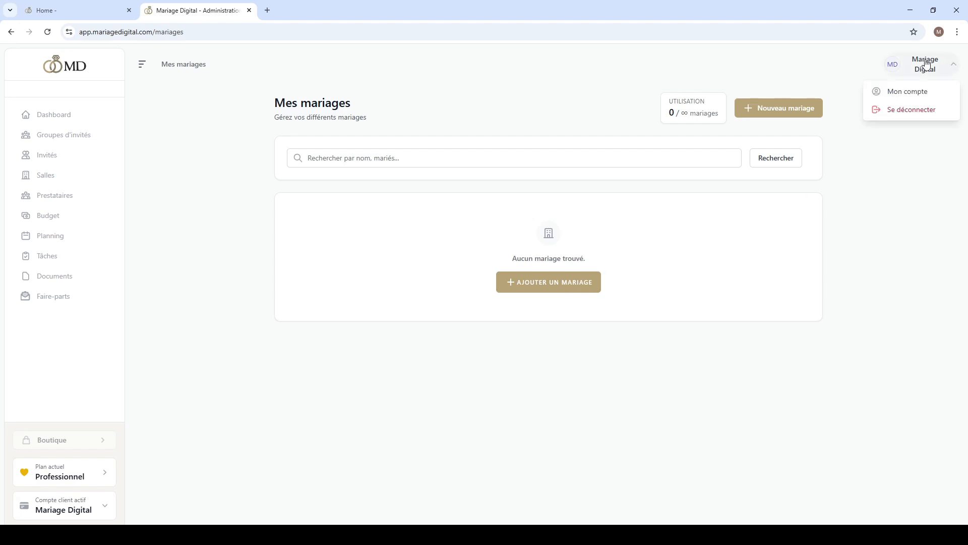
{"action": "left_click", "coordinate": [910, 92]}
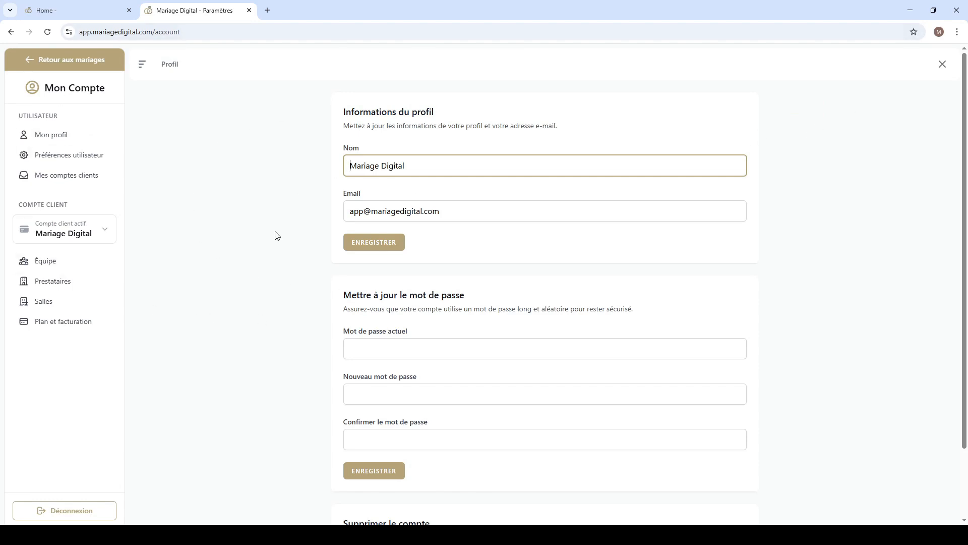
{"action": "triple_click", "coordinate": [393, 169]}
{"action": "key", "text": "Tab"}
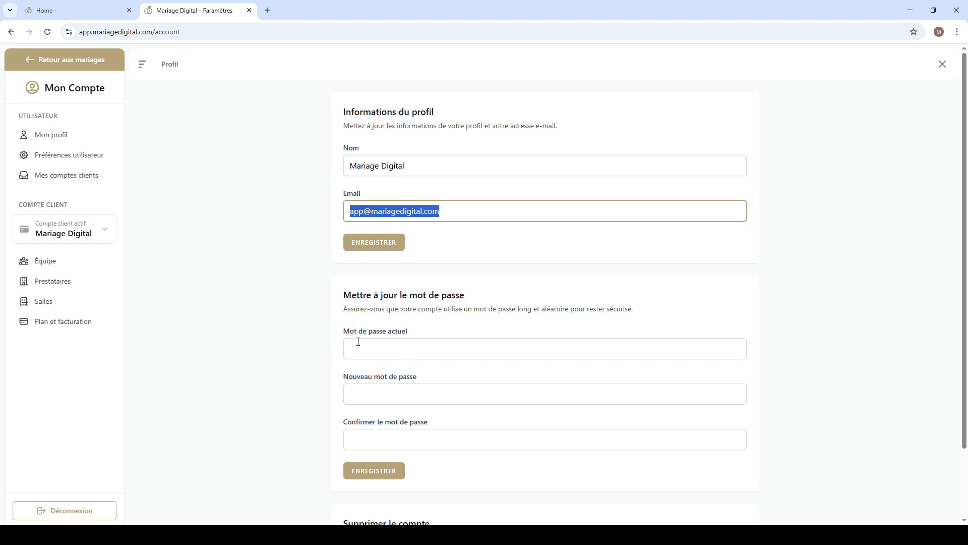
{"action": "left_click", "coordinate": [353, 344]}
{"action": "scroll", "coordinate": [288, 332], "scroll_direction": "down", "scroll_amount": 2}
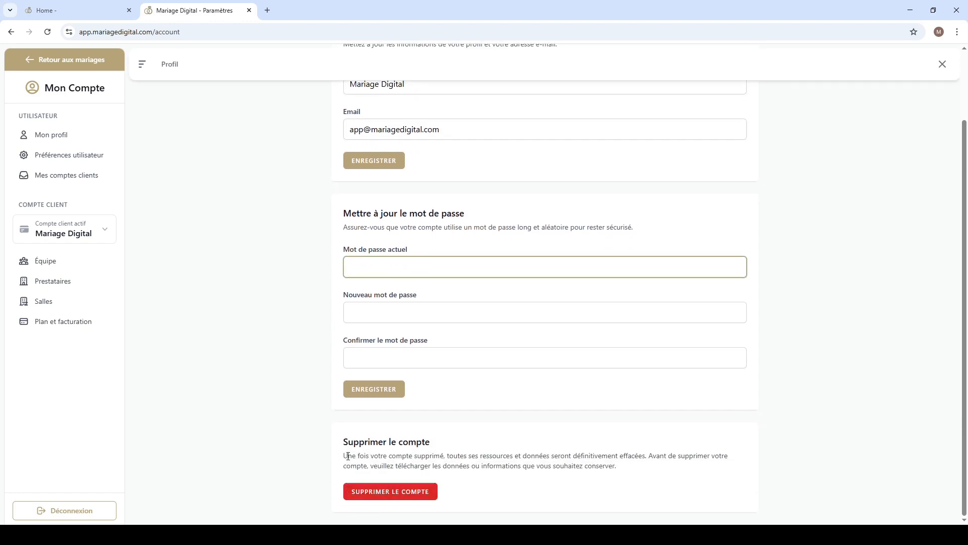
Step: Review the user preferences, including the time zone setting, and open the list of client accounts
{"action": "left_click", "coordinate": [62, 155]}
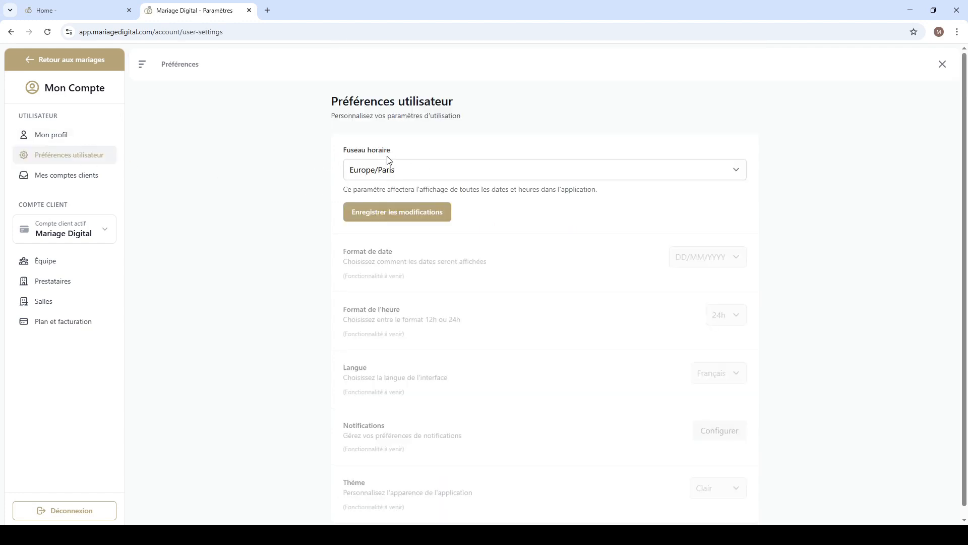
{"action": "scroll", "coordinate": [376, 282], "scroll_direction": "down", "scroll_amount": 1}
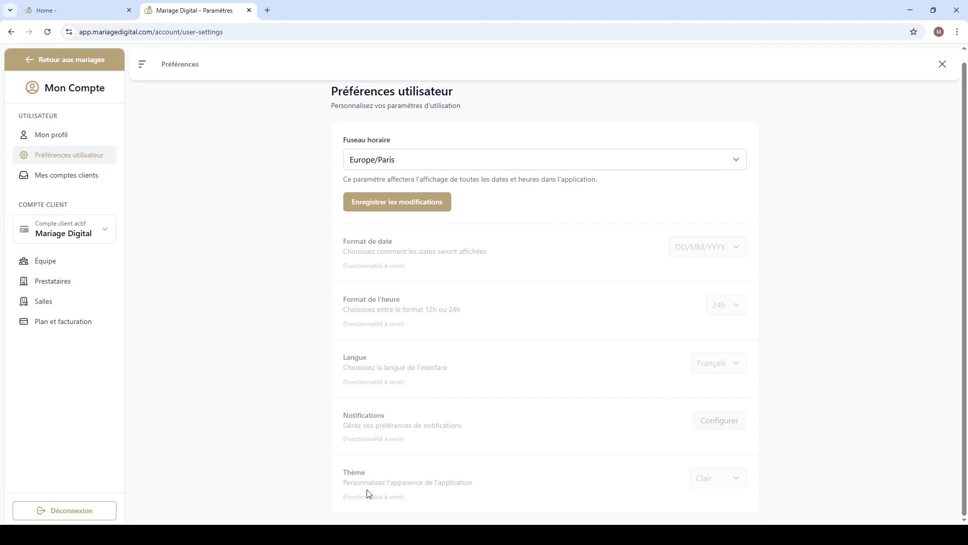
{"action": "scroll", "coordinate": [373, 356], "scroll_direction": "up", "scroll_amount": 1}
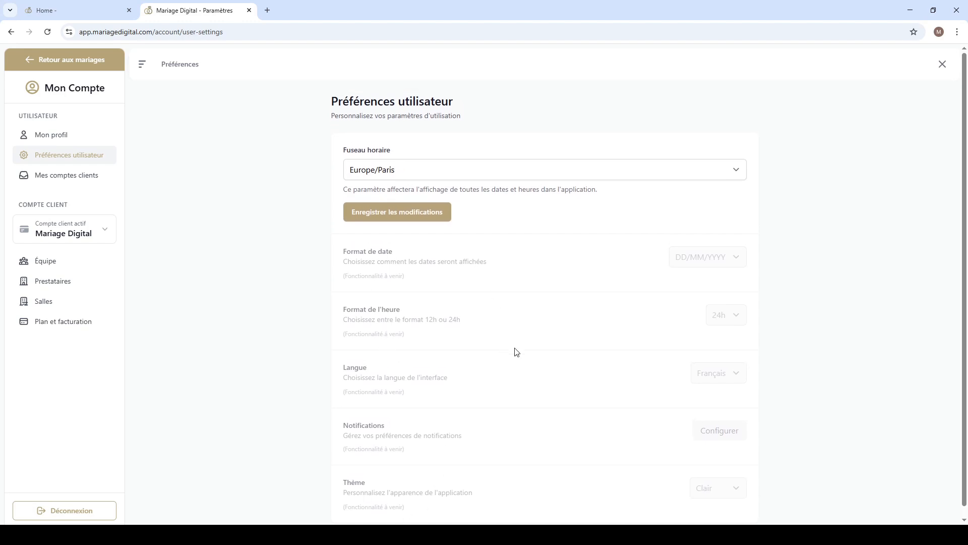
{"action": "left_click", "coordinate": [94, 183]}
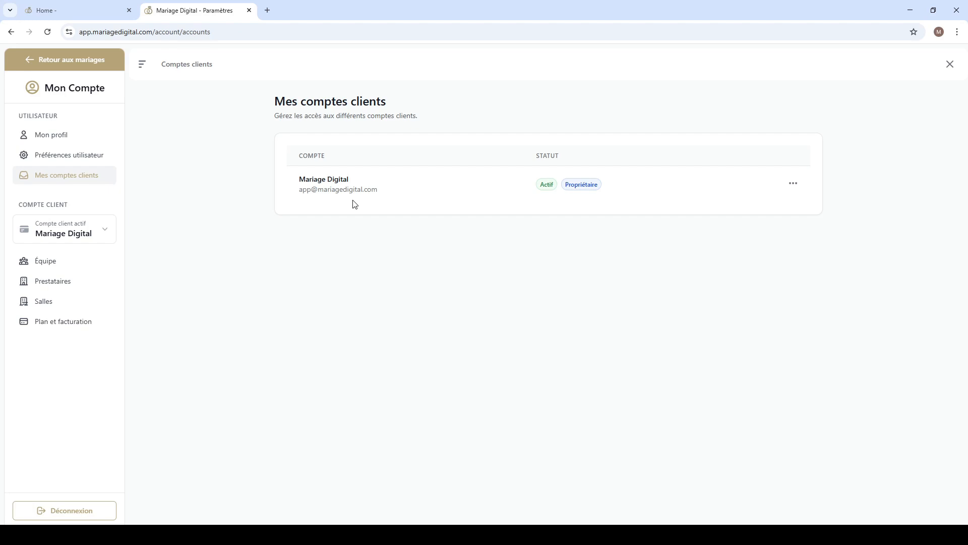
Step: Open the client account's team page and examine the listed member's name and role
{"action": "left_click", "coordinate": [49, 267]}
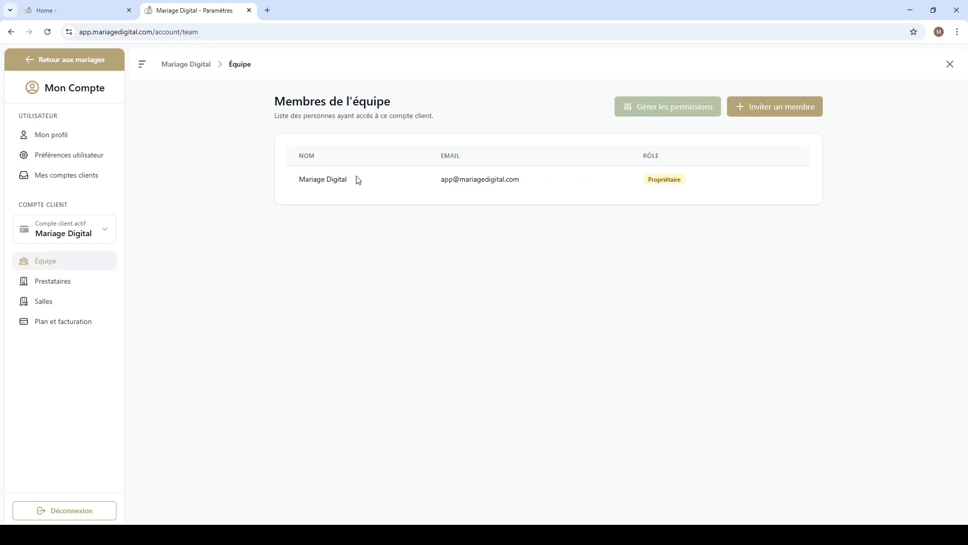
{"action": "left_click_drag", "start_coordinate": [356, 180], "coordinate": [287, 186]}
{"action": "left_click_drag", "start_coordinate": [277, 104], "coordinate": [409, 101]}
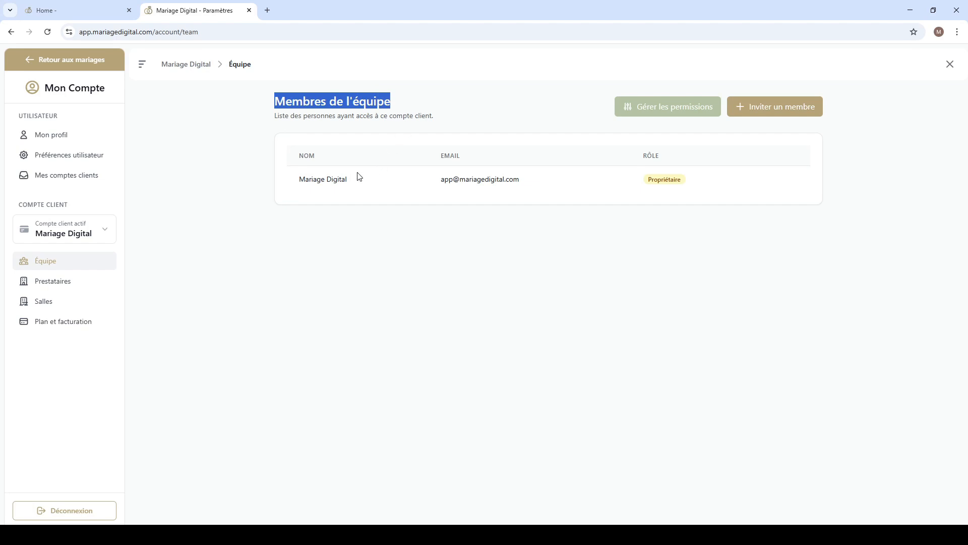
{"action": "left_click_drag", "start_coordinate": [358, 178], "coordinate": [287, 180]}
{"action": "left_click", "coordinate": [605, 182]}
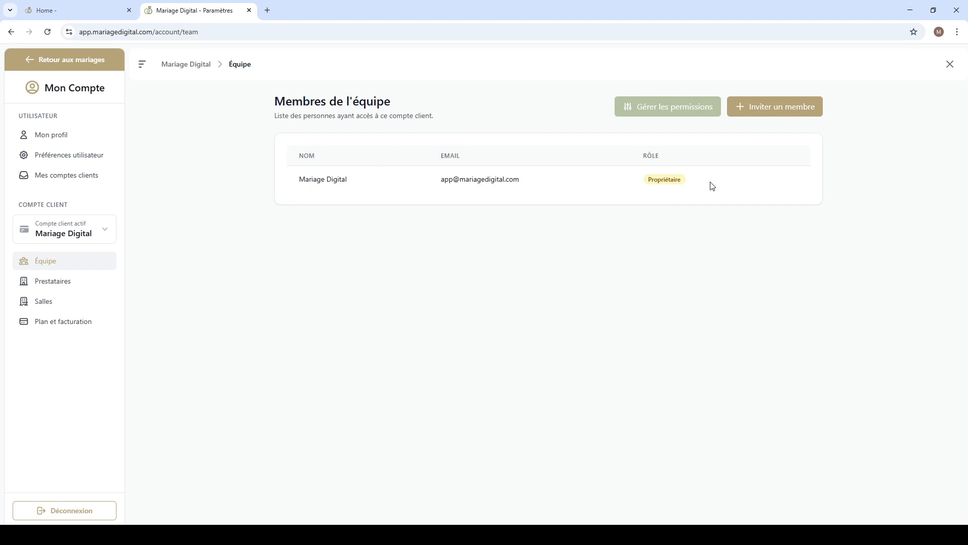
{"action": "left_click_drag", "start_coordinate": [709, 186], "coordinate": [643, 187]}
{"action": "left_click", "coordinate": [657, 178]}
Step: Create a new role named Gestionnaire in the team's roles and permissions
{"action": "left_click", "coordinate": [675, 111]}
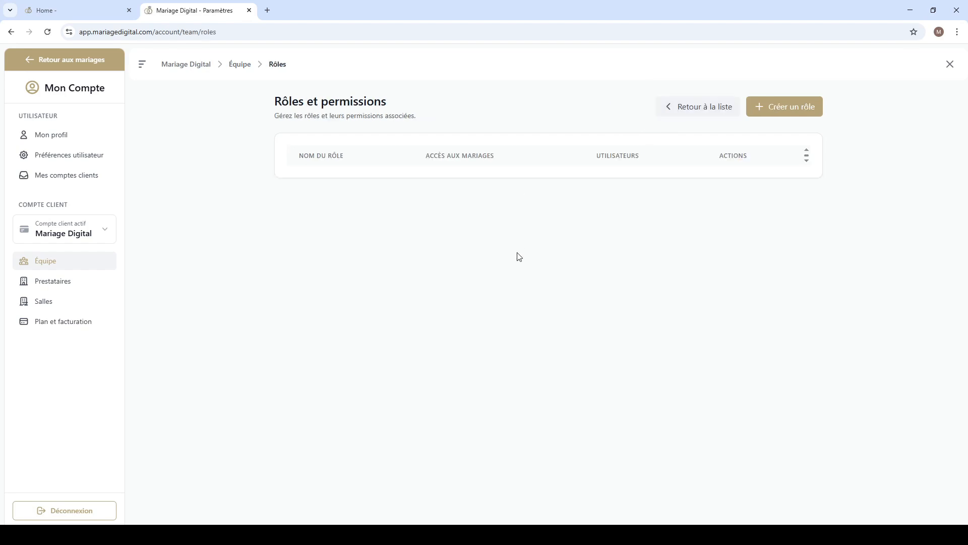
{"action": "left_click", "coordinate": [802, 106]}
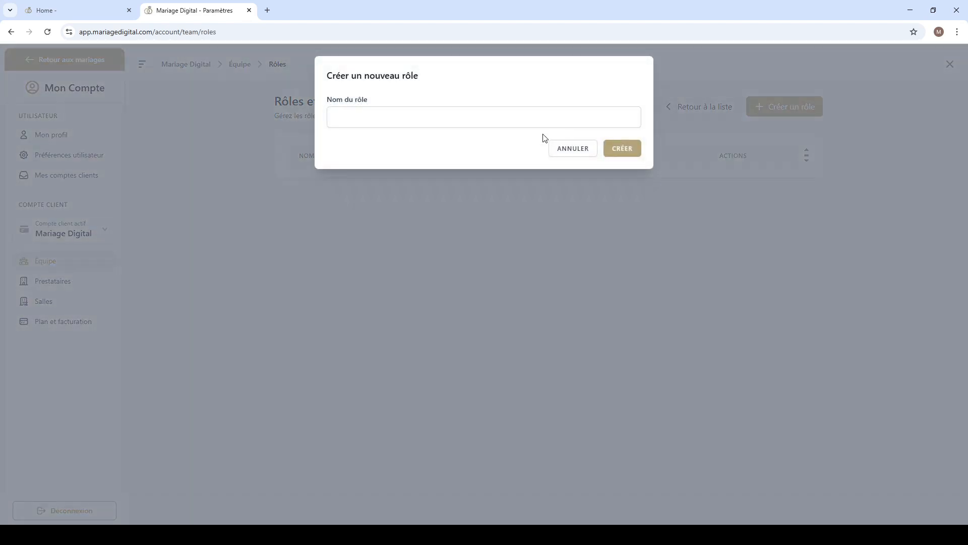
{"action": "left_click", "coordinate": [519, 111]}
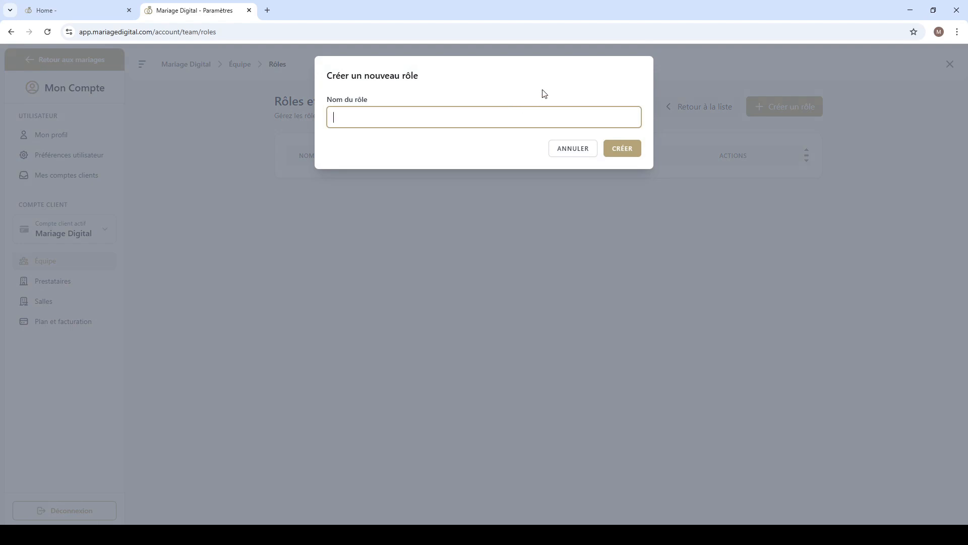
{"action": "type", "text": "Gestionnaire"}
{"action": "left_click", "coordinate": [622, 151]}
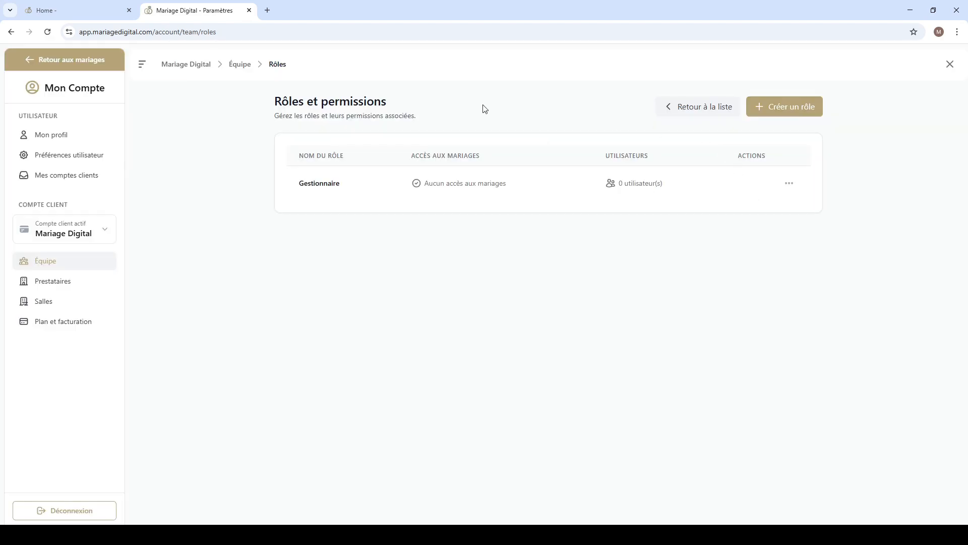
Step: Examine the Gestionnaire role's wedding access and assigned users in the roles list
{"action": "left_click_drag", "start_coordinate": [424, 183], "coordinate": [455, 180]}
{"action": "left_click", "coordinate": [456, 183]}
{"action": "left_click_drag", "start_coordinate": [619, 183], "coordinate": [662, 183]}
{"action": "double_click", "coordinate": [331, 184]}
{"action": "left_click", "coordinate": [372, 194]}
Step: Edit the Gestionnaire role and grant all general permissions: lecture and écriture for billing, plus lecture, écriture and suppression for team members
{"action": "left_click", "coordinate": [788, 183]}
{"action": "left_click", "coordinate": [758, 223]}
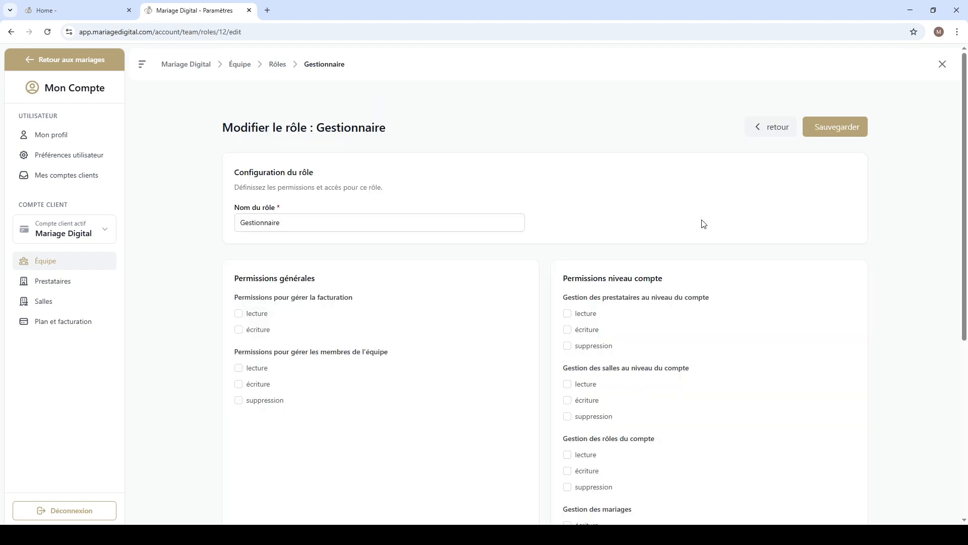
{"action": "scroll", "coordinate": [283, 308], "scroll_direction": "down", "scroll_amount": 2}
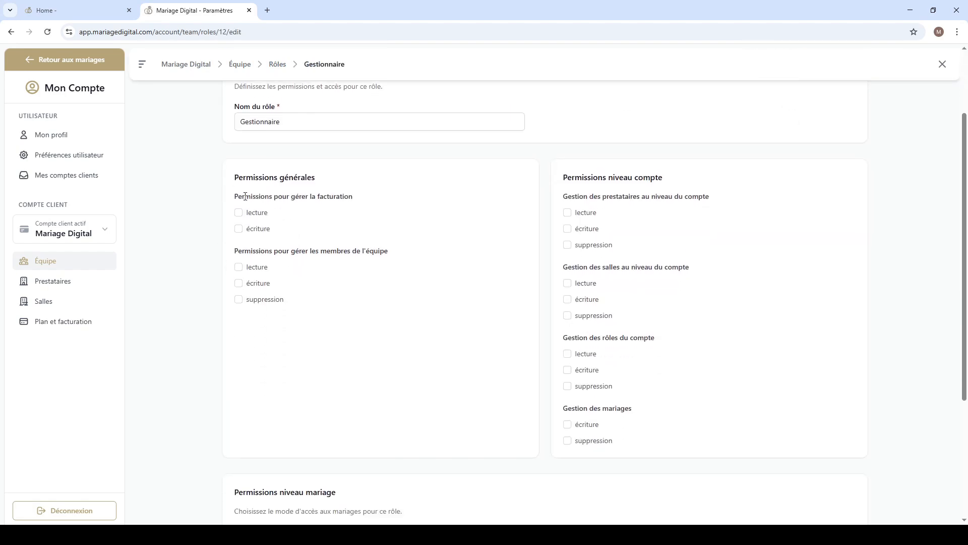
{"action": "left_click", "coordinate": [239, 214]}
{"action": "left_click", "coordinate": [238, 230]}
{"action": "left_click", "coordinate": [240, 269]}
{"action": "left_click_drag", "start_coordinate": [234, 252], "coordinate": [383, 252]}
{"action": "left_click", "coordinate": [262, 273]}
{"action": "left_click", "coordinate": [240, 301]}
{"action": "left_click", "coordinate": [239, 284]}
{"action": "left_click", "coordinate": [276, 333]}
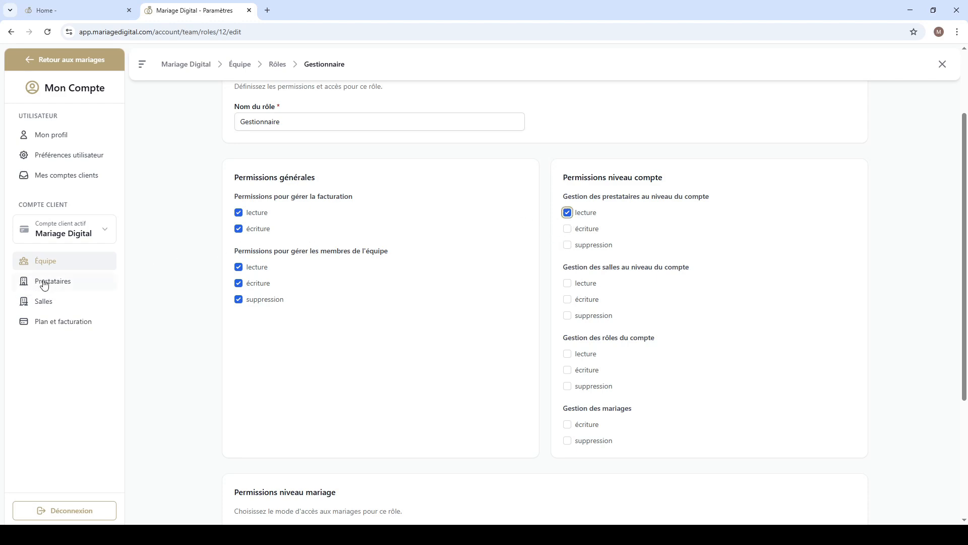
Step: Grant the role lecture, écriture and suppression for vendors (prestataires) and venues (salles) at the account level
{"action": "left_click", "coordinate": [568, 228]}
{"action": "left_click", "coordinate": [567, 245]}
{"action": "scroll", "coordinate": [735, 313], "scroll_direction": "down", "scroll_amount": 1}
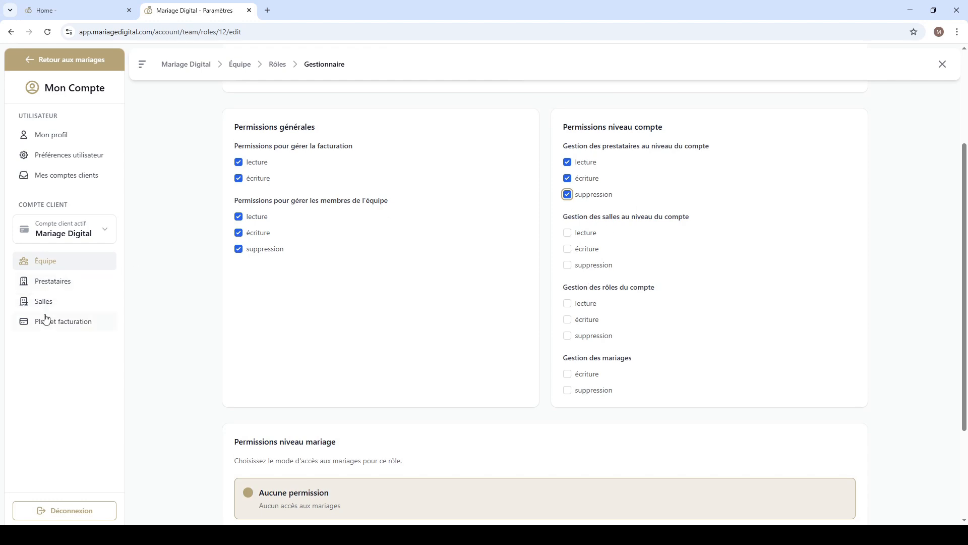
{"action": "left_click", "coordinate": [568, 233]}
{"action": "left_click", "coordinate": [567, 249]}
{"action": "left_click", "coordinate": [568, 265]}
Step: Grant lecture, écriture and suppression for the account's roles, and clear lecture for team members
{"action": "scroll", "coordinate": [650, 297], "scroll_direction": "down", "scroll_amount": 1}
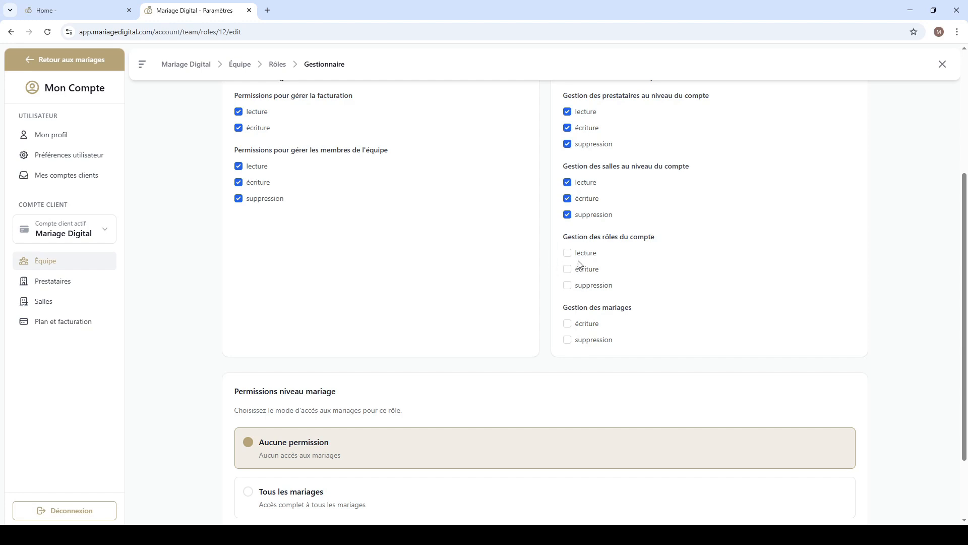
{"action": "left_click_drag", "start_coordinate": [333, 146], "coordinate": [318, 146]}
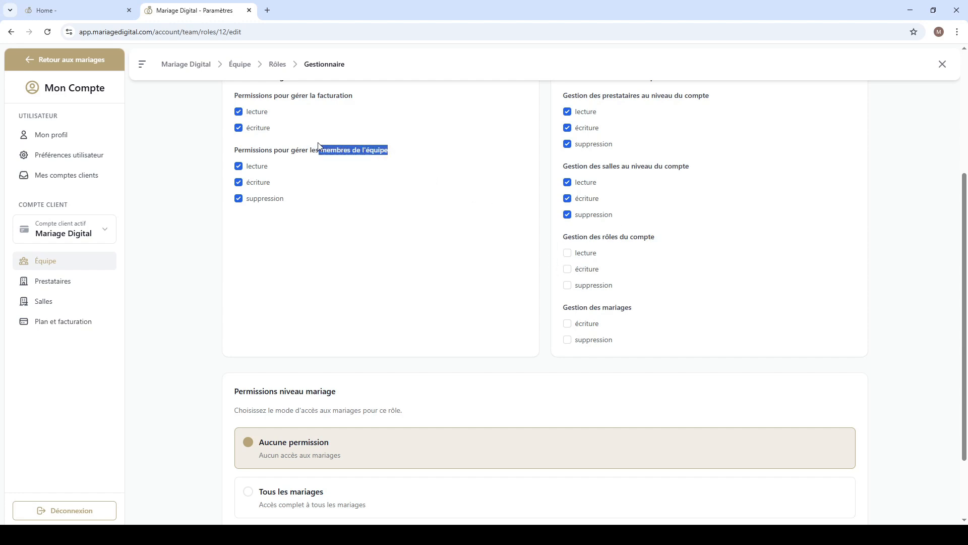
{"action": "left_click", "coordinate": [348, 146]}
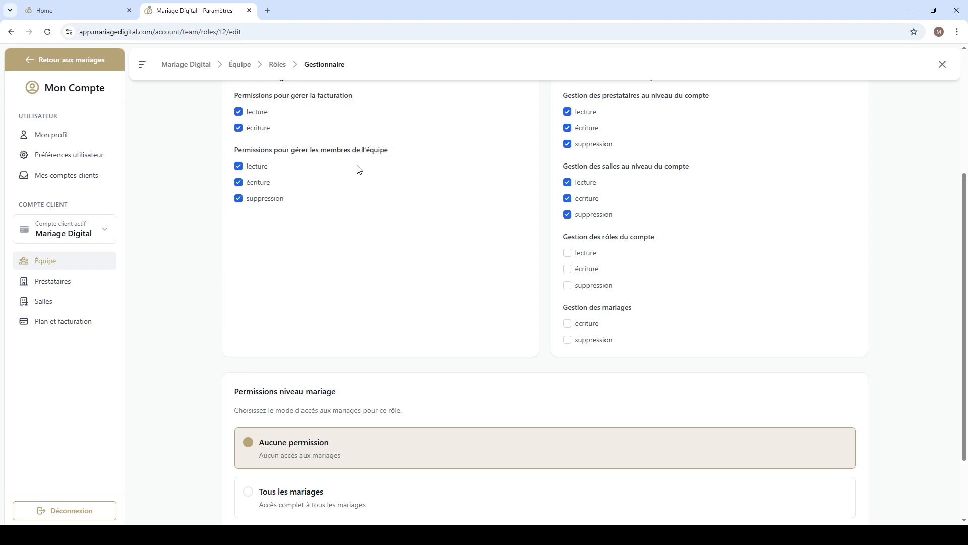
{"action": "left_click", "coordinate": [567, 254]}
{"action": "left_click", "coordinate": [566, 269]}
{"action": "left_click", "coordinate": [568, 285]}
{"action": "left_click_drag", "start_coordinate": [637, 237], "coordinate": [633, 237]}
{"action": "left_click_drag", "start_coordinate": [366, 153], "coordinate": [387, 162]}
{"action": "left_click", "coordinate": [387, 162]}
Step: Grant the role écriture and suppression under Gestion des mariages
{"action": "scroll", "coordinate": [685, 284], "scroll_direction": "down", "scroll_amount": 1}
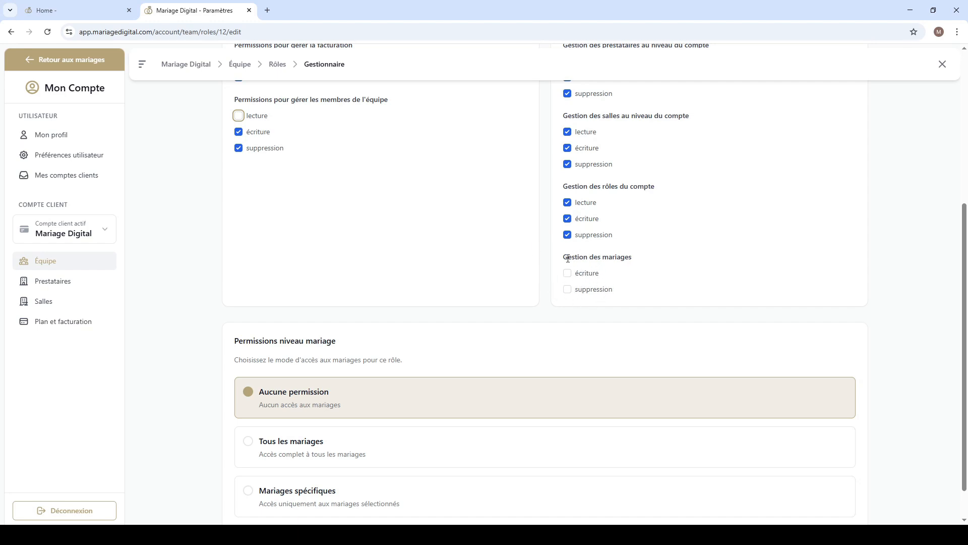
{"action": "left_click_drag", "start_coordinate": [563, 258], "coordinate": [629, 257]}
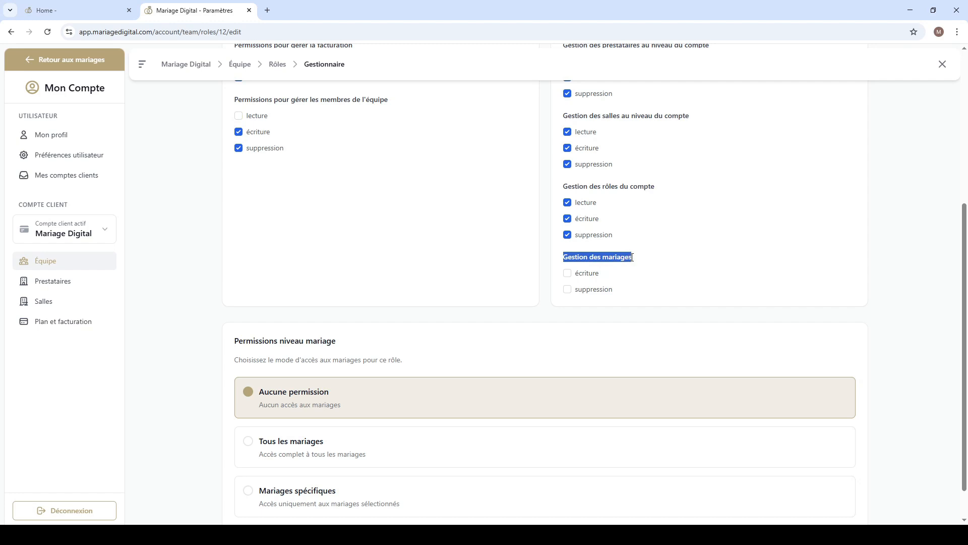
{"action": "left_click", "coordinate": [632, 257]}
{"action": "left_click", "coordinate": [567, 273]}
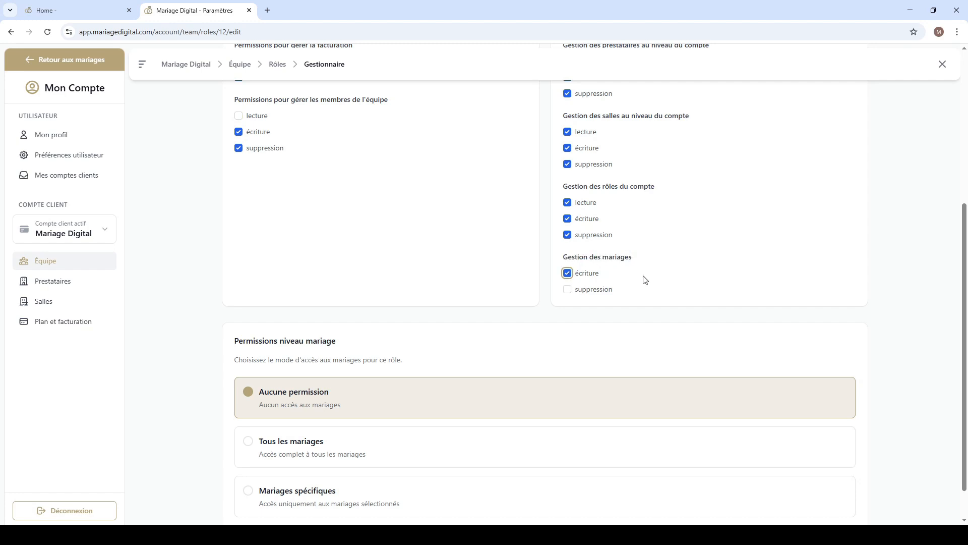
{"action": "left_click", "coordinate": [567, 289]}
Step: Set the role's wedding-level access to Tous les mariages and review the detailed permission groups it offers
{"action": "scroll", "coordinate": [415, 249], "scroll_direction": "down", "scroll_amount": 1}
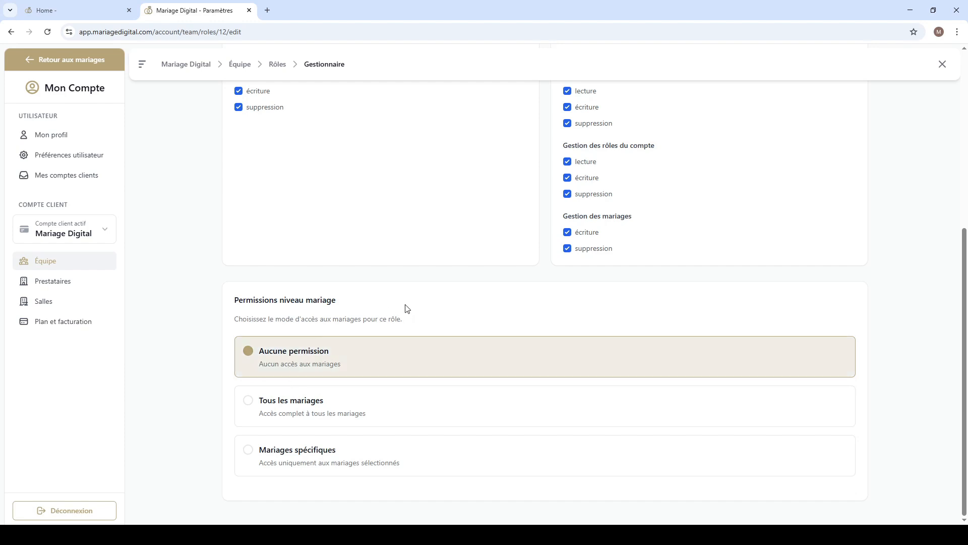
{"action": "left_click", "coordinate": [264, 411]}
{"action": "scroll", "coordinate": [469, 406], "scroll_direction": "down", "scroll_amount": 2}
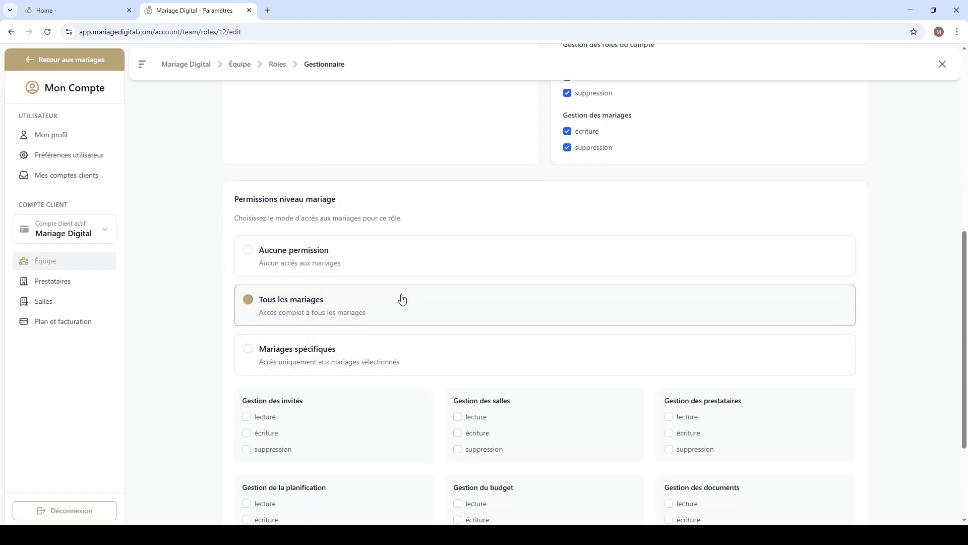
{"action": "scroll", "coordinate": [412, 299], "scroll_direction": "down", "scroll_amount": 2}
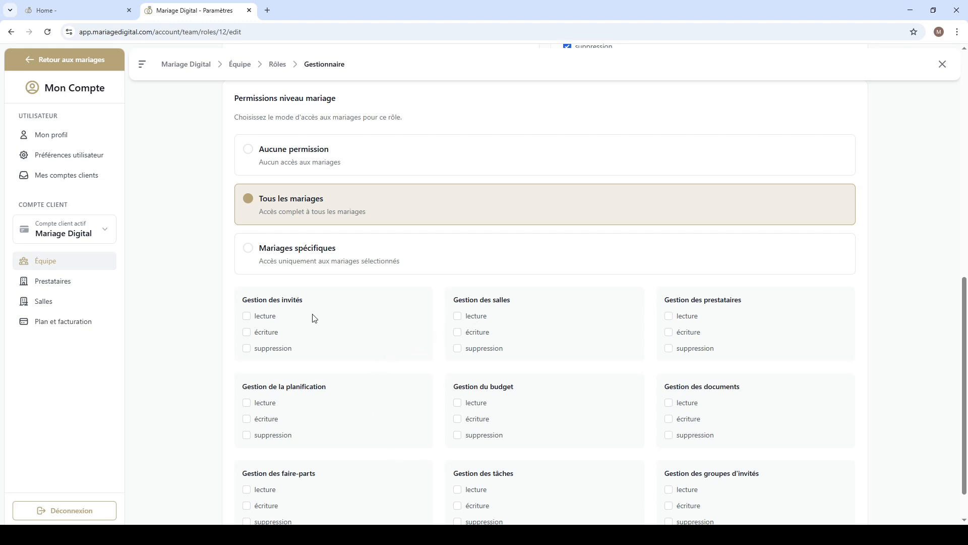
{"action": "scroll", "coordinate": [268, 298], "scroll_direction": "down", "scroll_amount": 1}
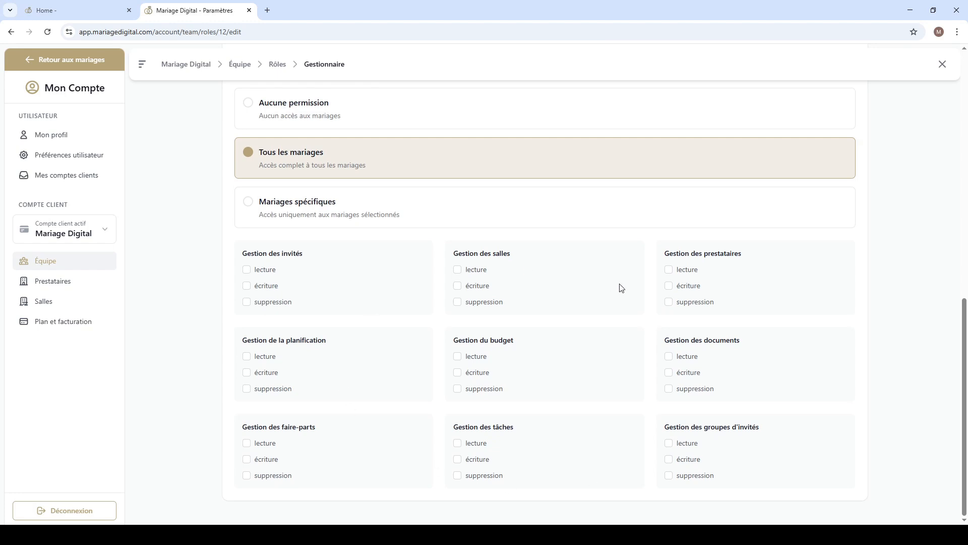
Step: Enable lecture in all nine wedding permission groups, from guests and venues to tasks and guest groups
{"action": "left_click", "coordinate": [247, 269]}
{"action": "left_click", "coordinate": [457, 271]}
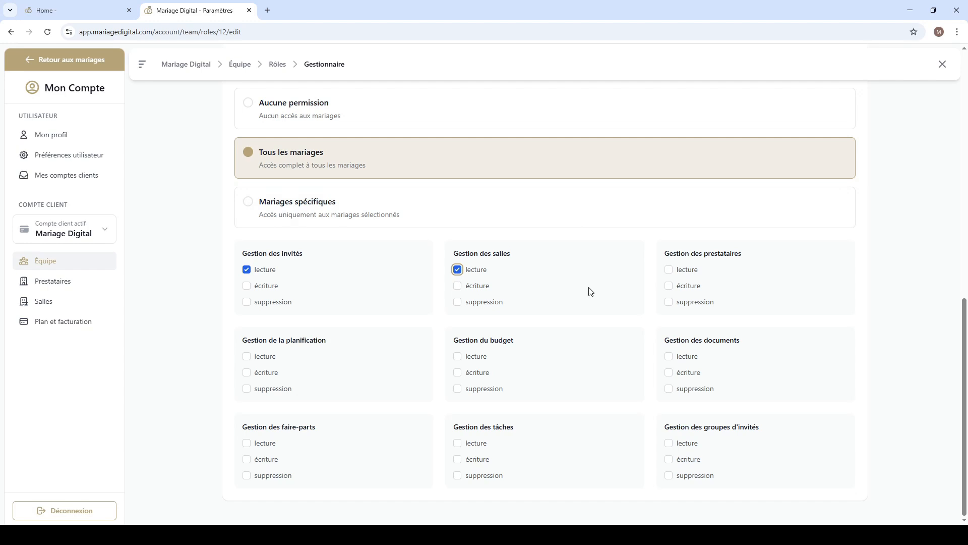
{"action": "left_click", "coordinate": [668, 270]}
{"action": "left_click", "coordinate": [254, 358]}
{"action": "left_click", "coordinate": [475, 356]}
{"action": "left_click", "coordinate": [678, 358]}
{"action": "left_click", "coordinate": [689, 445]}
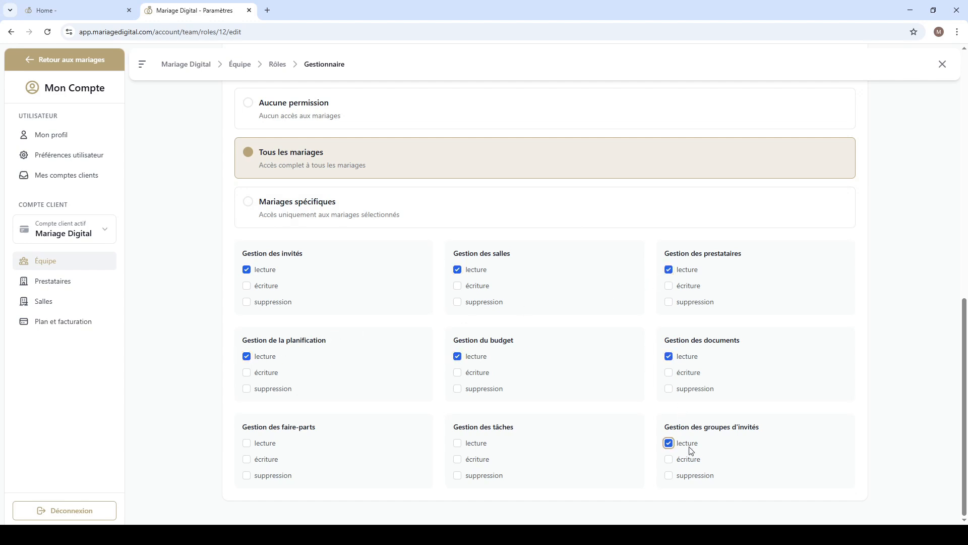
{"action": "left_click", "coordinate": [464, 446]}
Step: Try the Mariages spécifiques access mode, and switch the role back to Tous les mariages
{"action": "scroll", "coordinate": [259, 450], "scroll_direction": "up", "scroll_amount": 2}
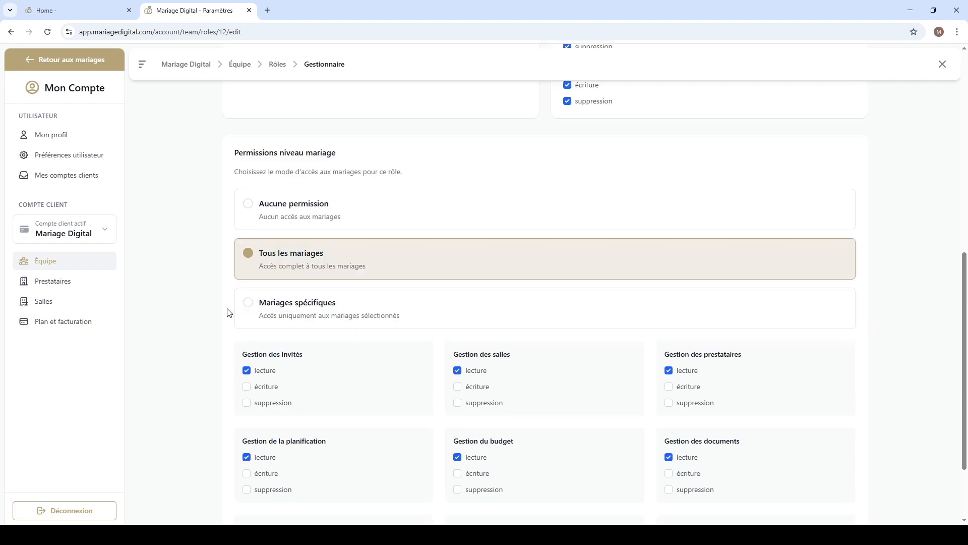
{"action": "left_click", "coordinate": [273, 311]}
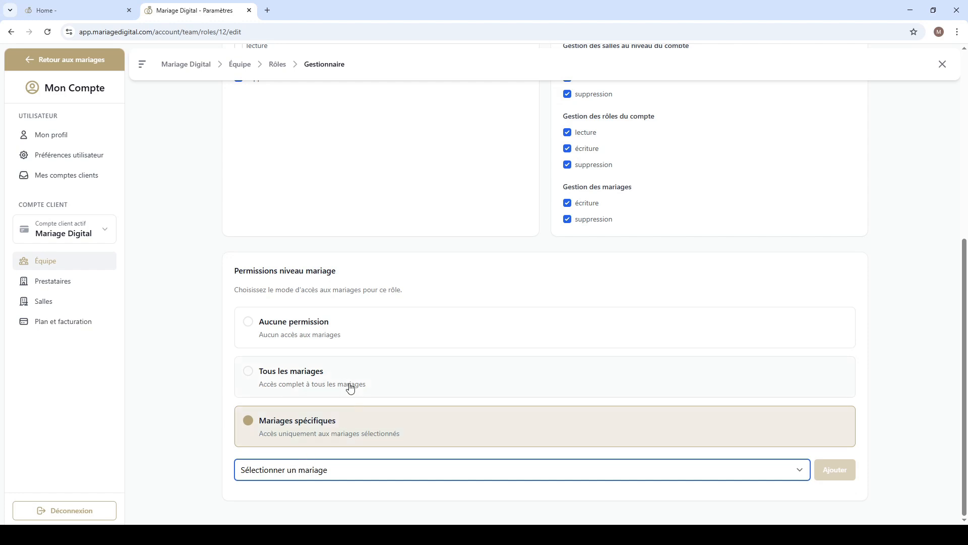
{"action": "left_click", "coordinate": [300, 391]}
{"action": "scroll", "coordinate": [292, 378], "scroll_direction": "down", "scroll_amount": 1}
{"action": "scroll", "coordinate": [285, 271], "scroll_direction": "down", "scroll_amount": 1}
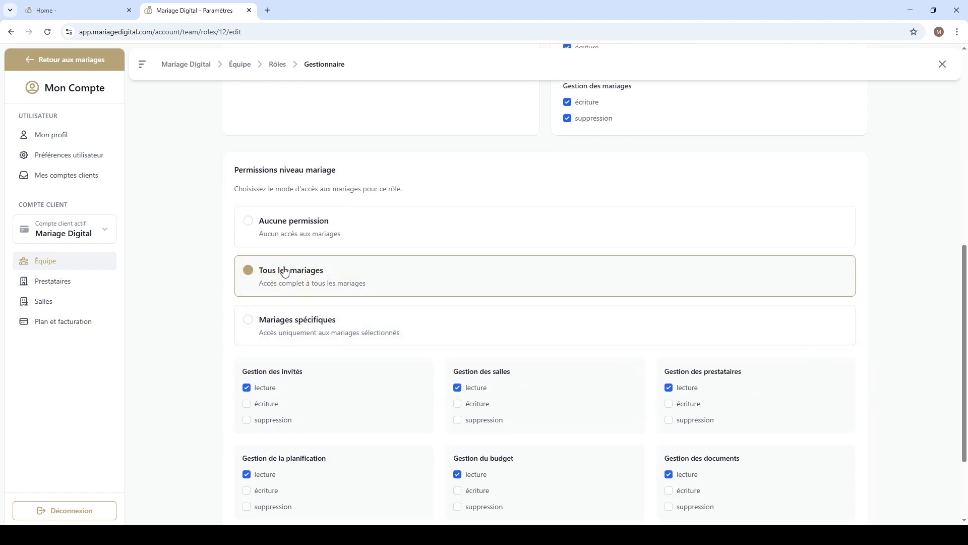
{"action": "scroll", "coordinate": [286, 273], "scroll_direction": "down", "scroll_amount": 1}
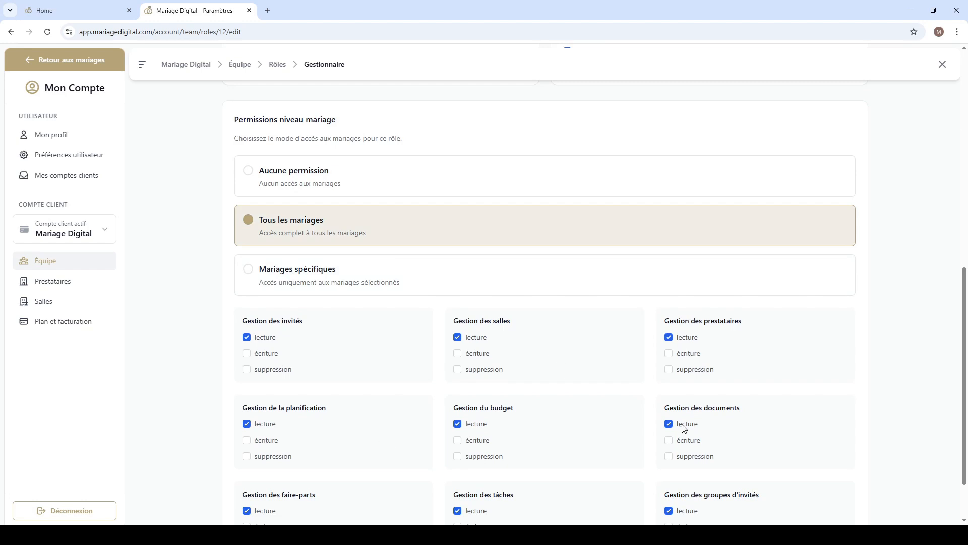
{"action": "scroll", "coordinate": [494, 416], "scroll_direction": "down", "scroll_amount": 1}
Step: Save the Gestionnaire role's permissions and return to the roles list
{"action": "scroll", "coordinate": [498, 411], "scroll_direction": "up", "scroll_amount": 10}
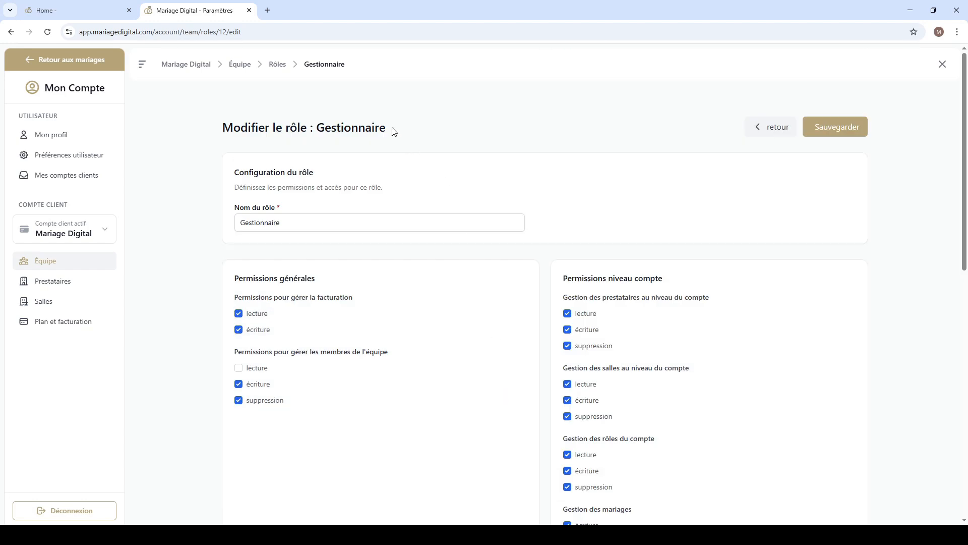
{"action": "left_click_drag", "start_coordinate": [393, 129], "coordinate": [315, 128]}
{"action": "left_click", "coordinate": [435, 140]}
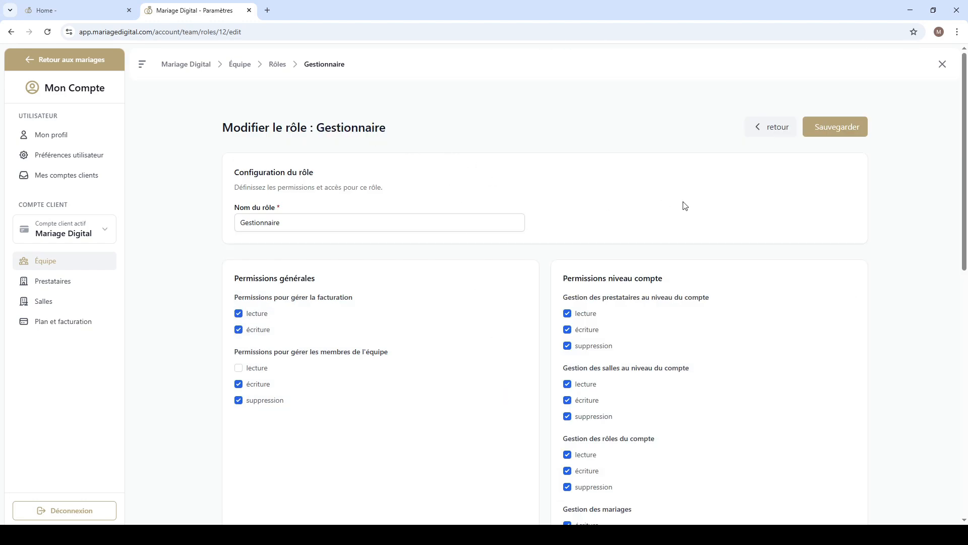
{"action": "left_click", "coordinate": [822, 127]}
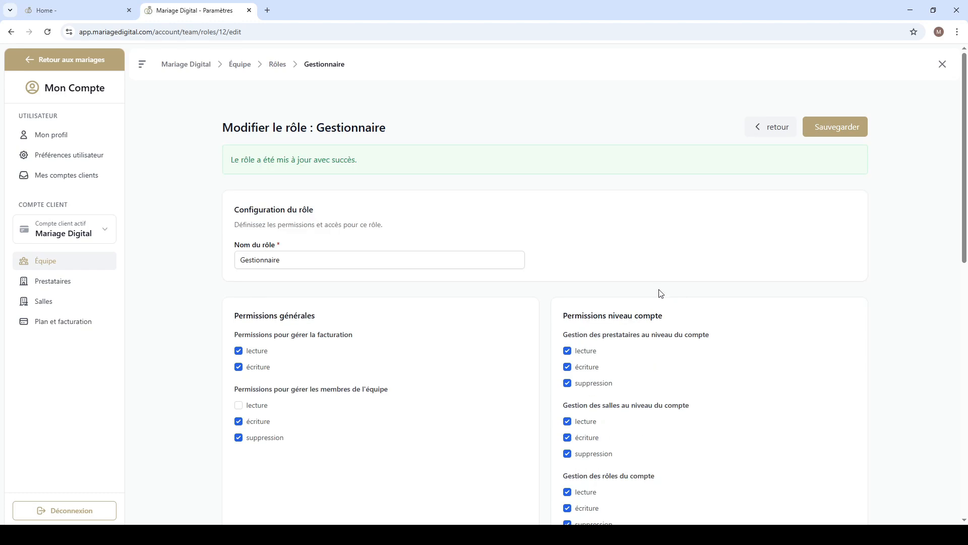
{"action": "left_click", "coordinate": [770, 127]}
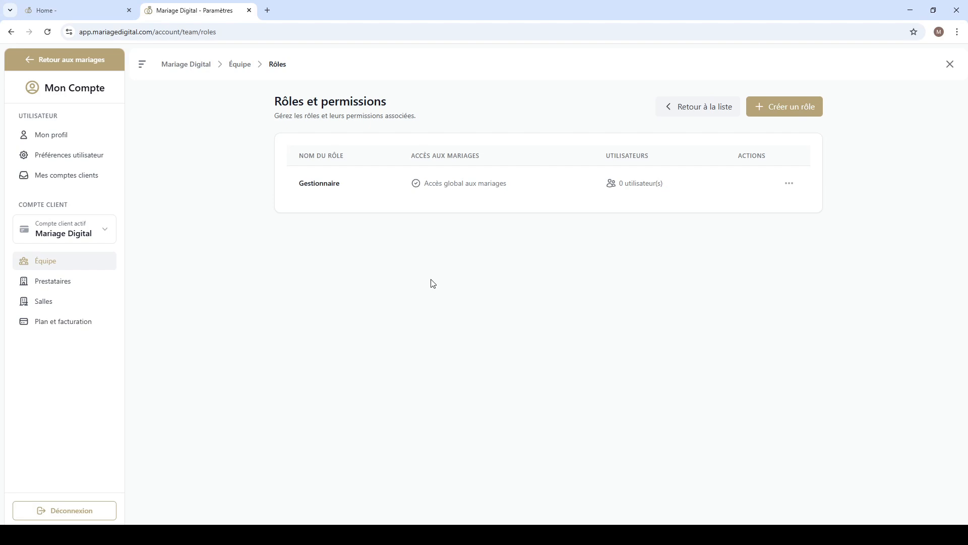
Step: Check the wedding access and user count listed for the saved Gestionnaire role
{"action": "left_click_drag", "start_coordinate": [424, 184], "coordinate": [508, 187]}
{"action": "left_click", "coordinate": [437, 186]}
{"action": "left_click_drag", "start_coordinate": [619, 184], "coordinate": [629, 185]}
{"action": "left_click", "coordinate": [663, 213]}
Step: Return to the team members and send an invitation to the manager's email address with the Gestionnaire role
{"action": "left_click", "coordinate": [699, 107]}
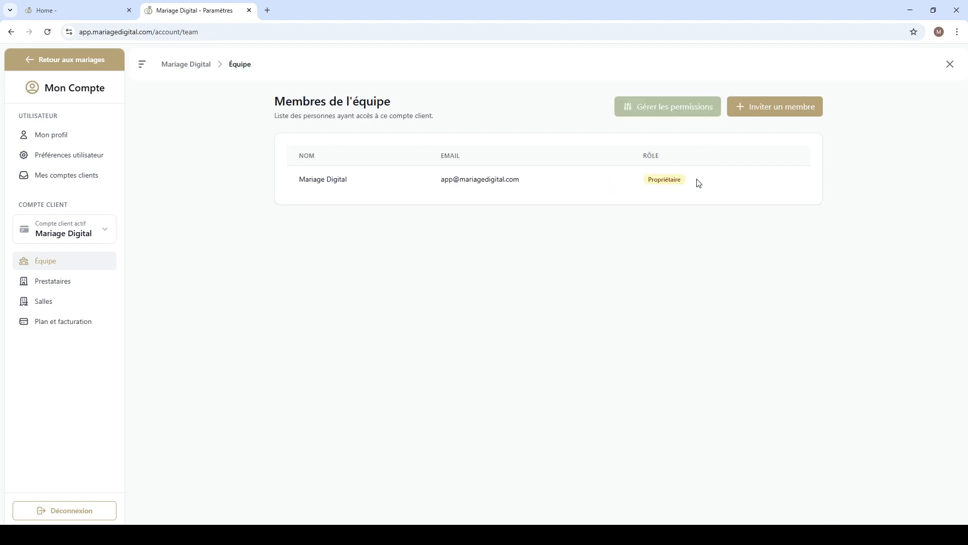
{"action": "left_click", "coordinate": [767, 113]}
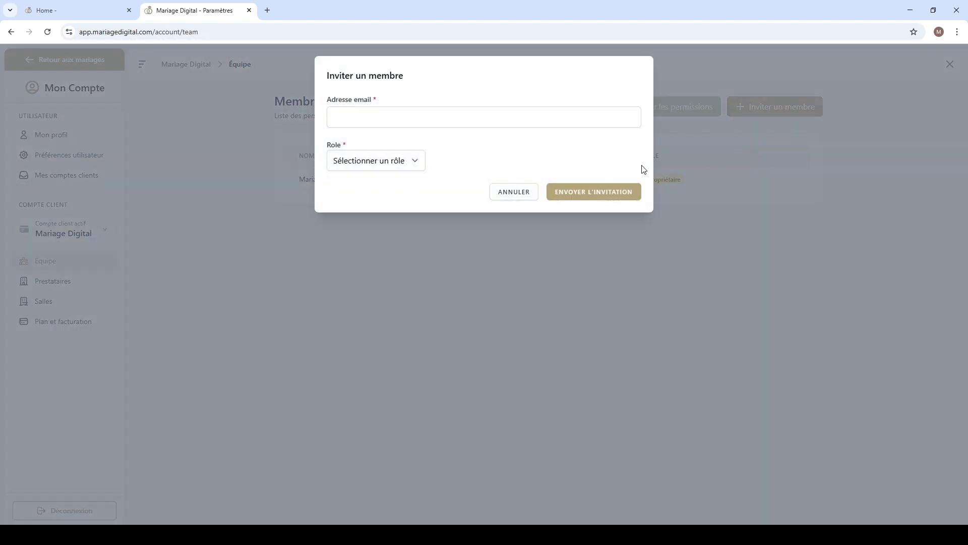
{"action": "left_click", "coordinate": [412, 165]}
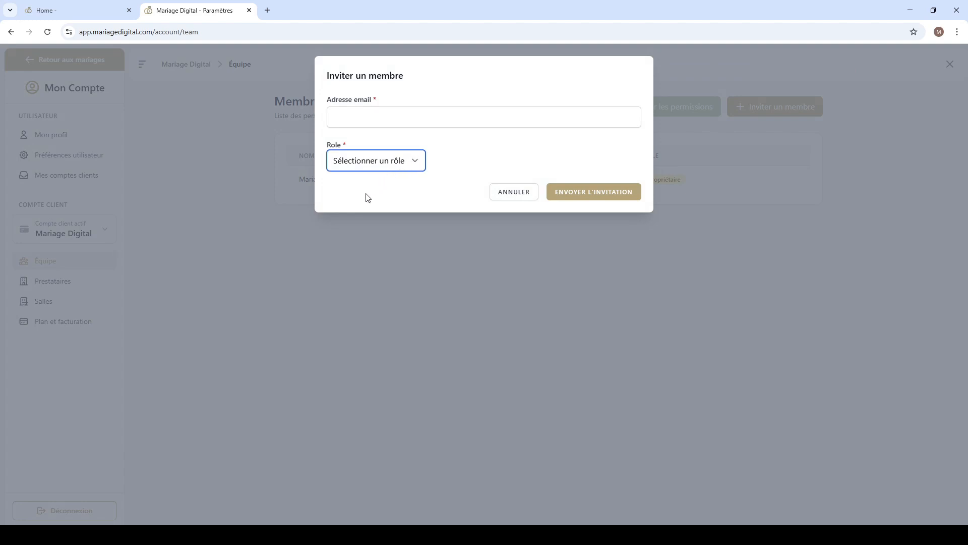
{"action": "key", "text": "Down"}
{"action": "left_click", "coordinate": [376, 120]}
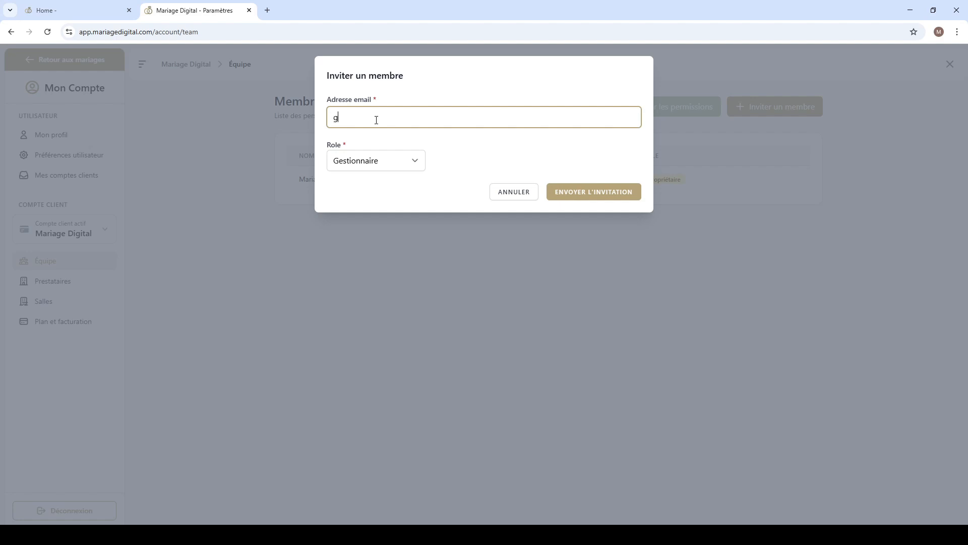
{"action": "left_click_drag", "start_coordinate": [465, 116], "coordinate": [331, 118]}
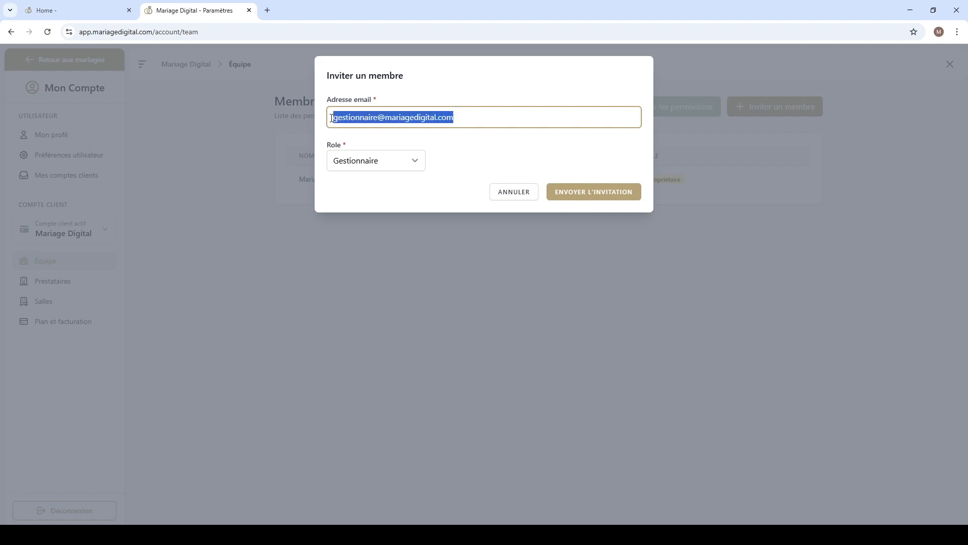
{"action": "left_click", "coordinate": [517, 115]}
{"action": "left_click", "coordinate": [509, 142]}
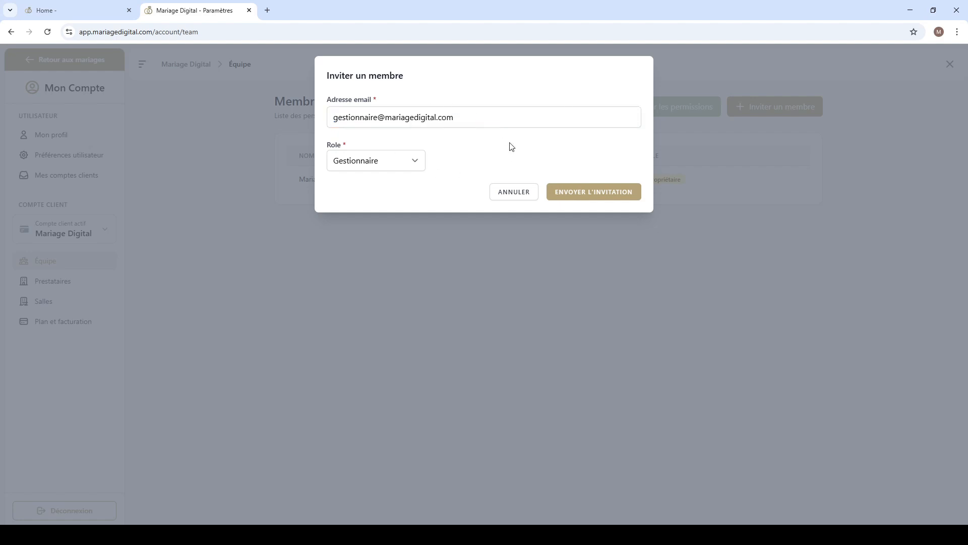
{"action": "left_click", "coordinate": [584, 199]}
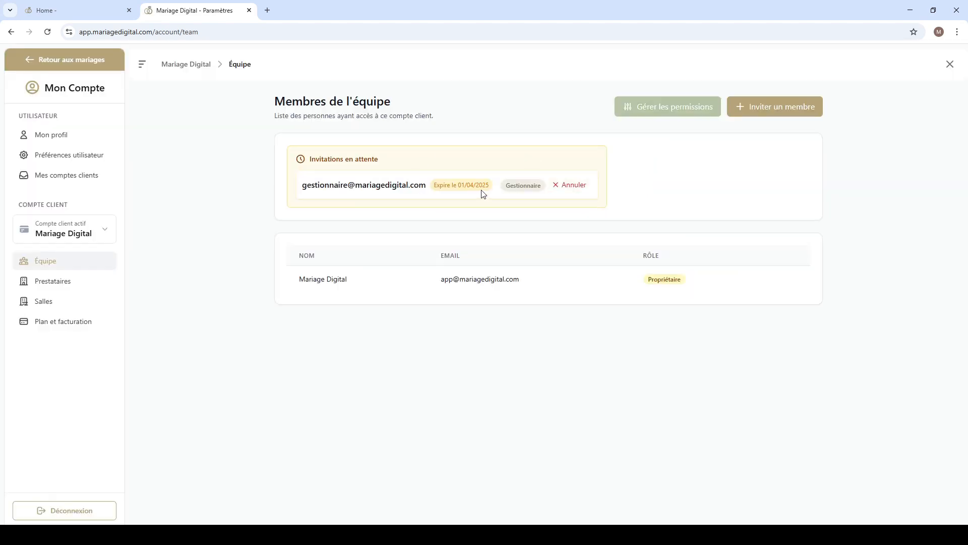
Step: Examine the pending invitation's expiry date and assigned role
{"action": "left_click_drag", "start_coordinate": [432, 187], "coordinate": [483, 183]}
{"action": "left_click", "coordinate": [487, 183]}
{"action": "left_click_drag", "start_coordinate": [515, 185], "coordinate": [524, 186]}
{"action": "left_click", "coordinate": [523, 186]}
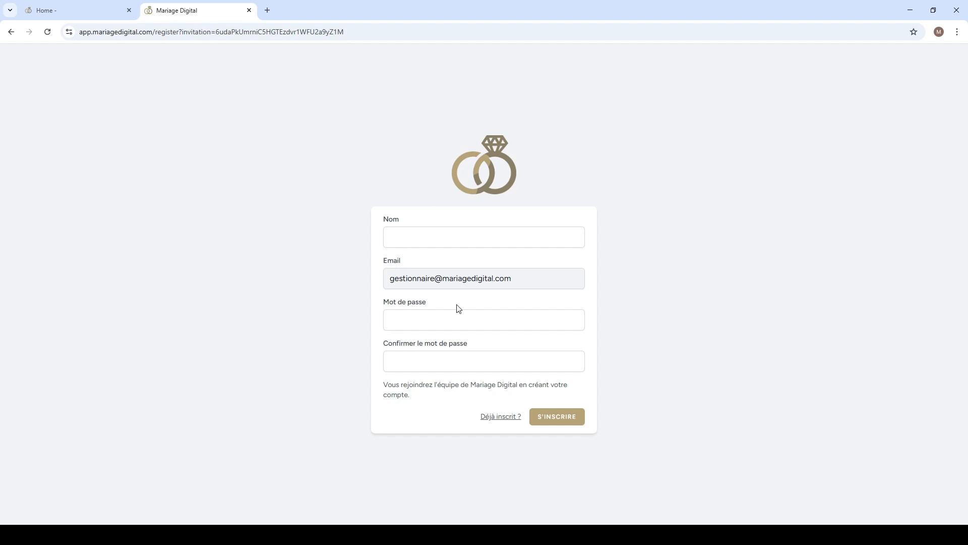
Step: Fill in the invitation's registration form with the invited member's full name, account password and password confirmation
{"action": "left_click_drag", "start_coordinate": [529, 283], "coordinate": [394, 285]}
{"action": "left_click", "coordinate": [416, 234]}
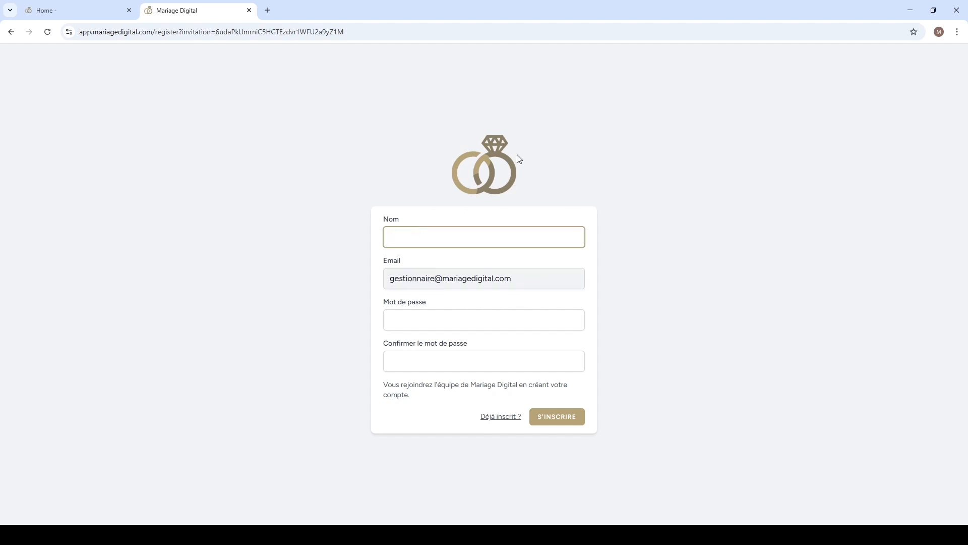
{"action": "left_click", "coordinate": [448, 318]}
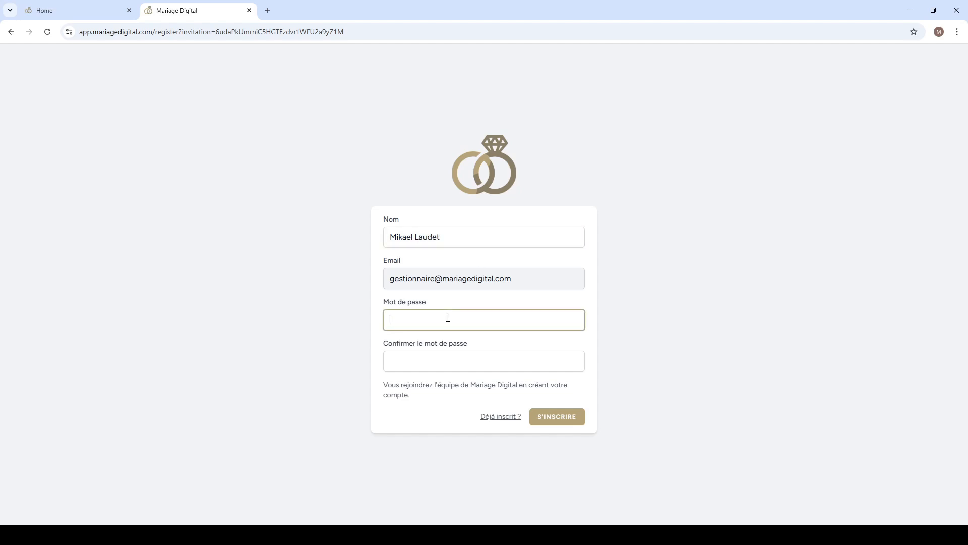
{"action": "type", "text": "••••••••••"}
{"action": "key", "text": "Tab"}
{"action": "type", "text": "•••••••••"}
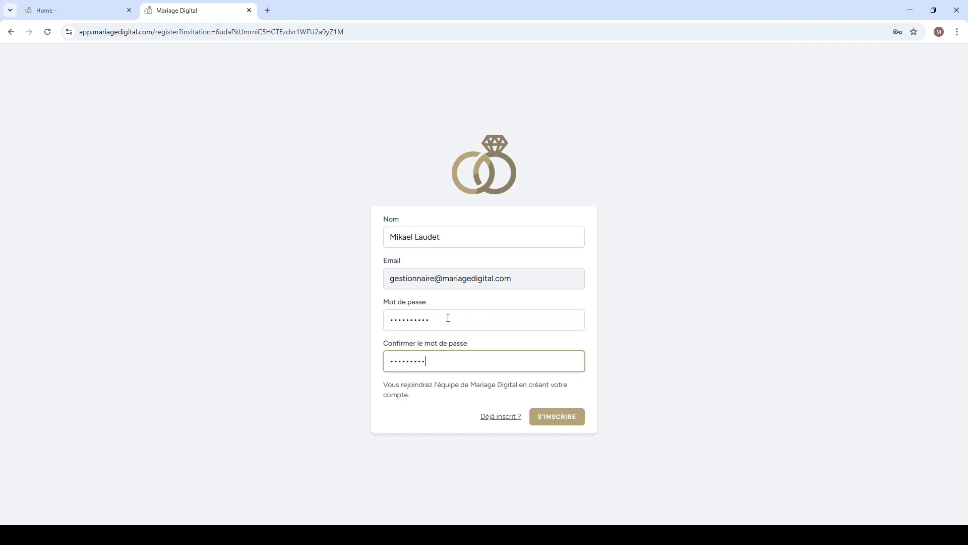
{"action": "key", "text": "ctrl+a"}
{"action": "type", "text": "••••••"}
Step: Review the notice about joining the team and the name entered in the registration form
{"action": "left_click_drag", "start_coordinate": [415, 401], "coordinate": [386, 389]}
{"action": "left_click", "coordinate": [462, 399]}
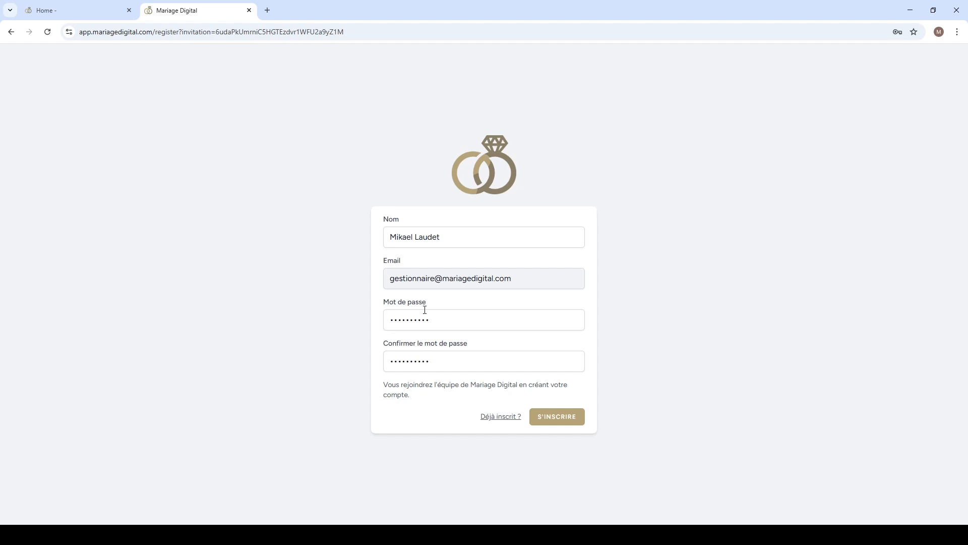
{"action": "left_click_drag", "start_coordinate": [445, 240], "coordinate": [383, 235]}
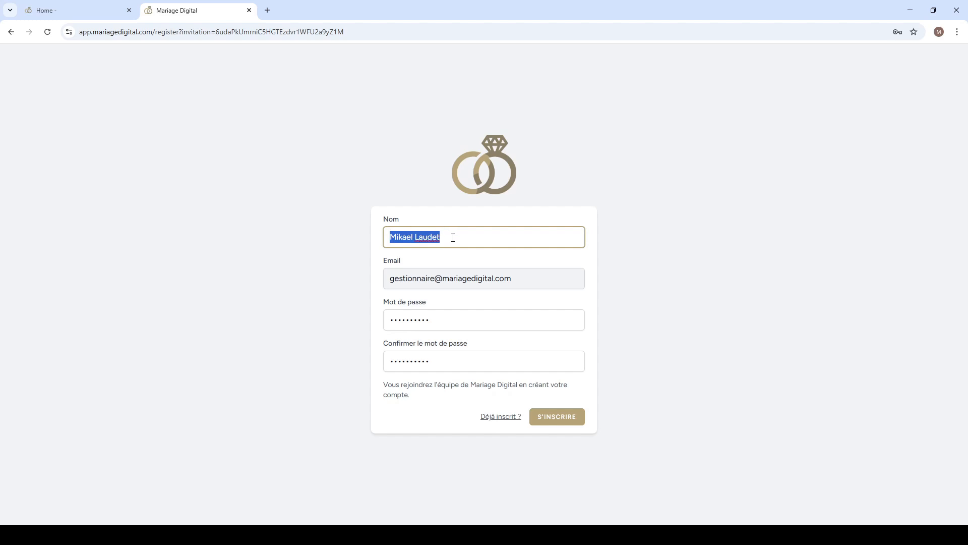
Step: Check the notice about joining the Mariage Digital team and submit the invited member's registration
{"action": "left_click", "coordinate": [452, 237]}
{"action": "left_click_drag", "start_coordinate": [425, 389], "coordinate": [383, 389]}
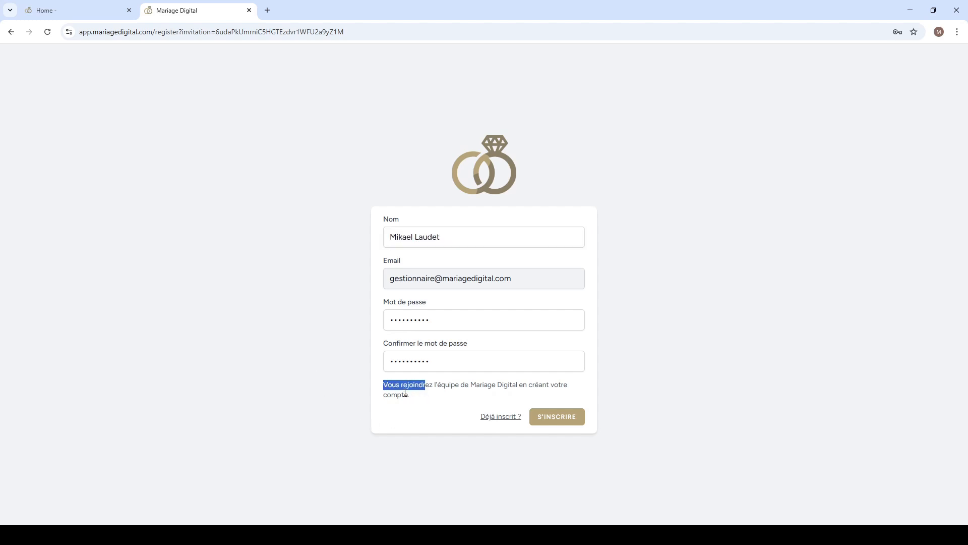
{"action": "left_click", "coordinate": [426, 395]}
{"action": "left_click_drag", "start_coordinate": [471, 384], "coordinate": [528, 385]}
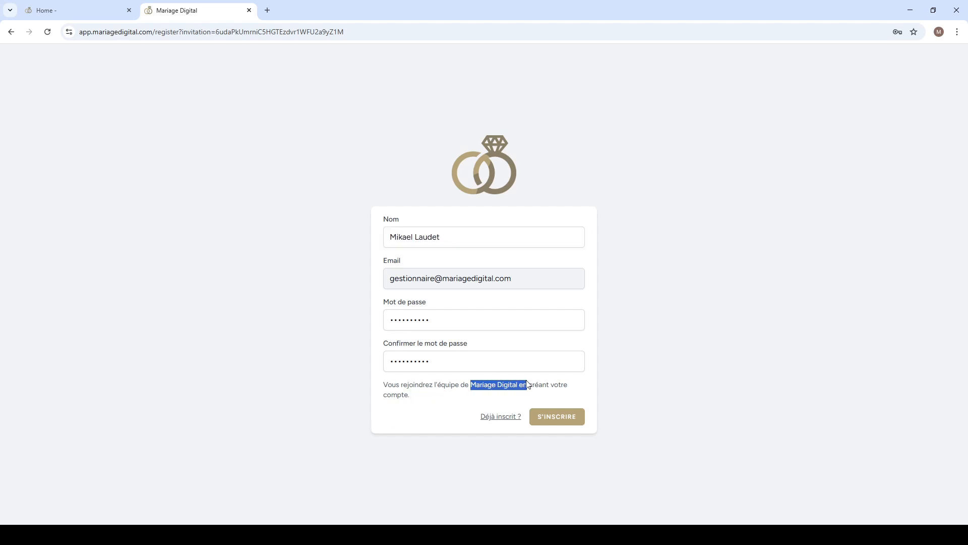
{"action": "left_click", "coordinate": [553, 416]}
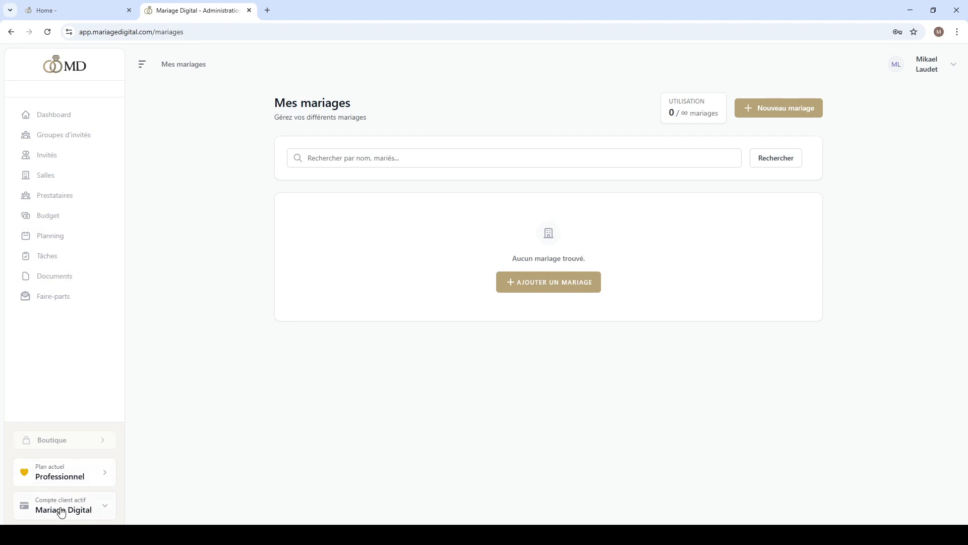
Step: Switch the active client account to the member's own account and open the member's list of client accounts
{"action": "left_click", "coordinate": [83, 510]}
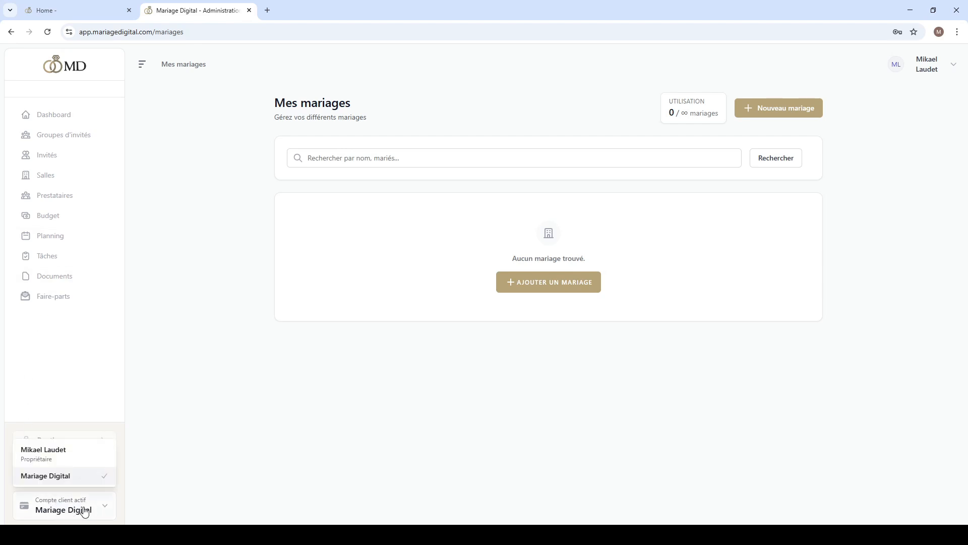
{"action": "left_click", "coordinate": [60, 458]}
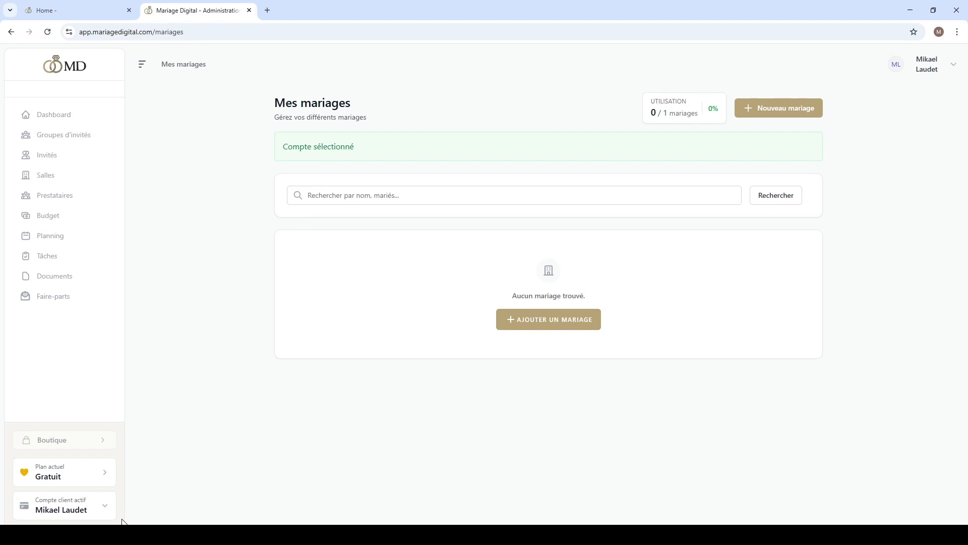
{"action": "left_click", "coordinate": [953, 69]}
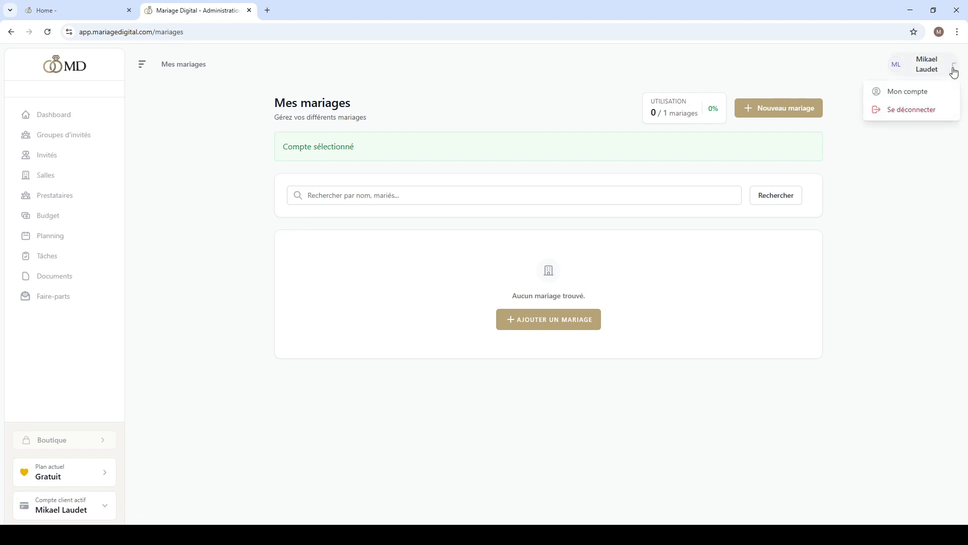
{"action": "left_click", "coordinate": [928, 91]}
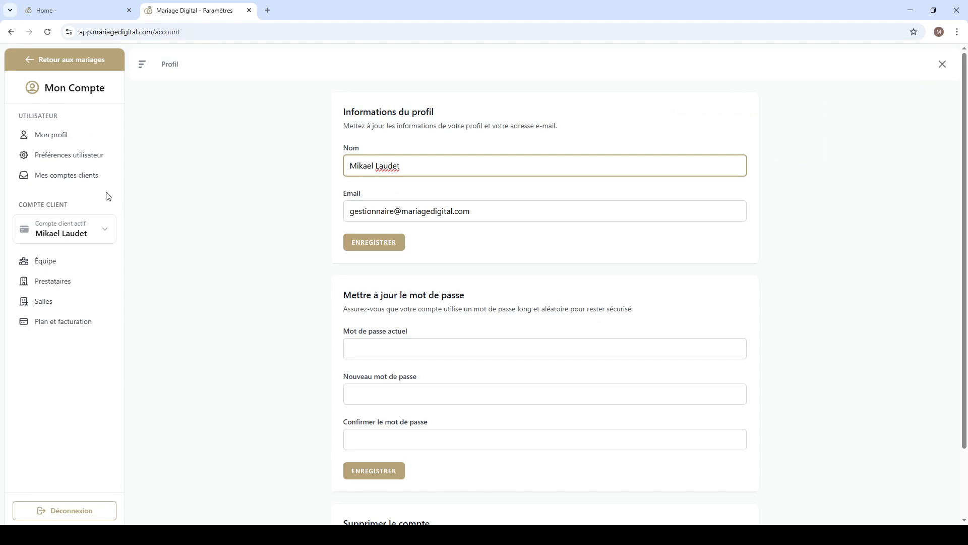
{"action": "left_click", "coordinate": [82, 180]}
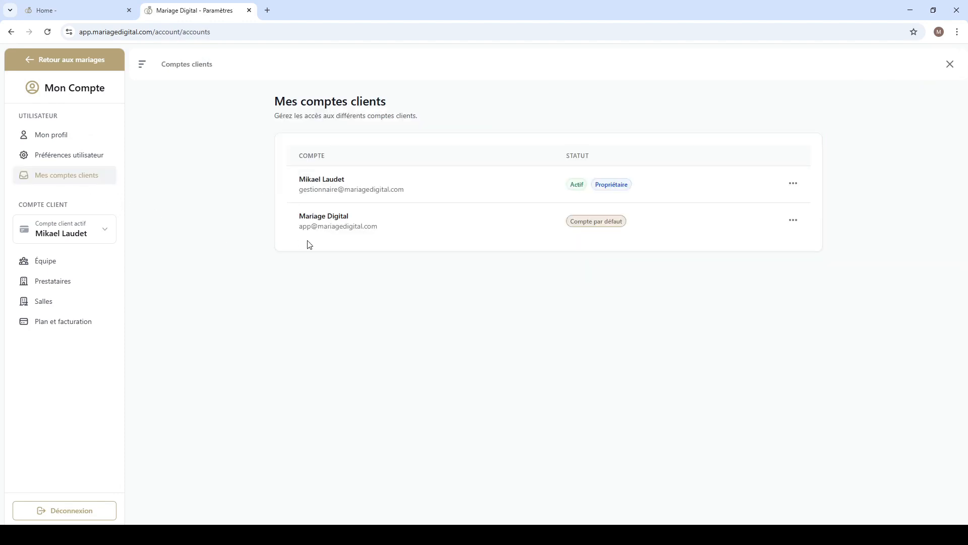
Step: Review the status labels of both client accounts and set the member's own account as the default
{"action": "left_click_drag", "start_coordinate": [629, 227], "coordinate": [572, 222]}
{"action": "left_click", "coordinate": [402, 233]}
{"action": "double_click", "coordinate": [575, 187]}
{"action": "left_click", "coordinate": [525, 193]}
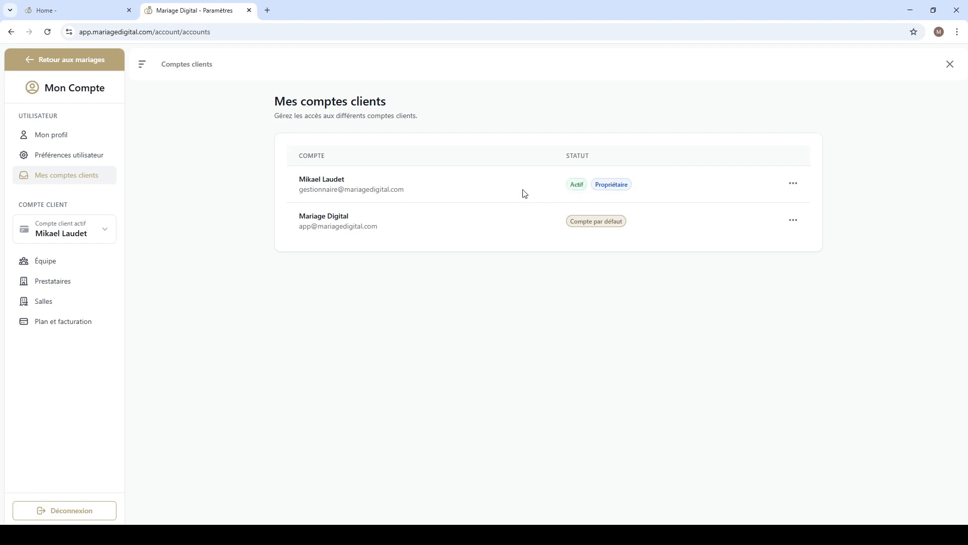
{"action": "double_click", "coordinate": [628, 184]}
{"action": "left_click", "coordinate": [622, 193]}
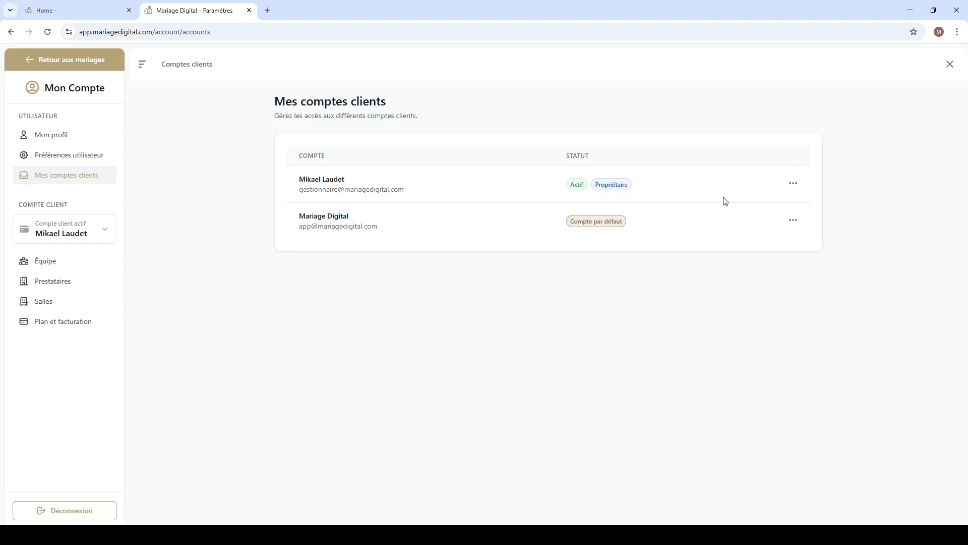
{"action": "left_click", "coordinate": [792, 184]}
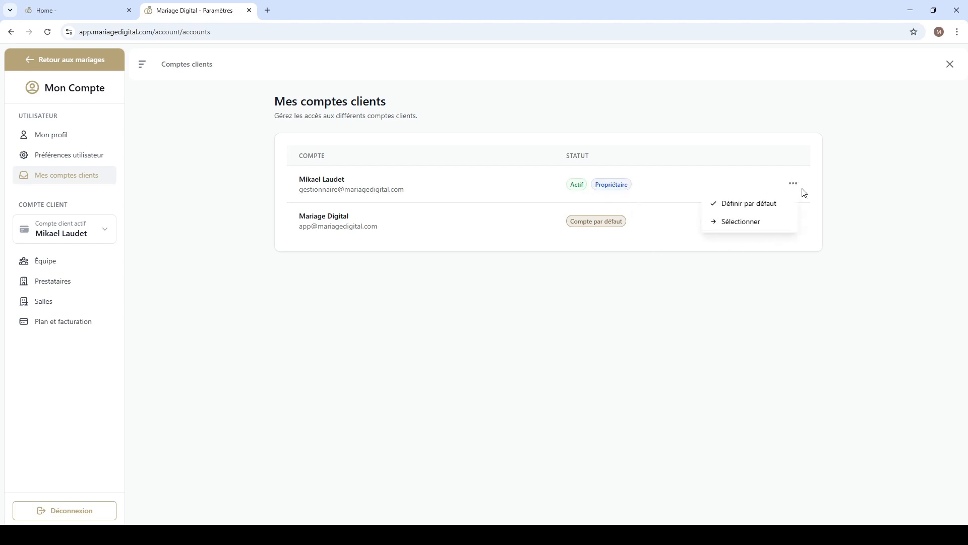
{"action": "left_click", "coordinate": [794, 185]}
{"action": "left_click", "coordinate": [794, 185]}
{"action": "left_click", "coordinate": [731, 204]}
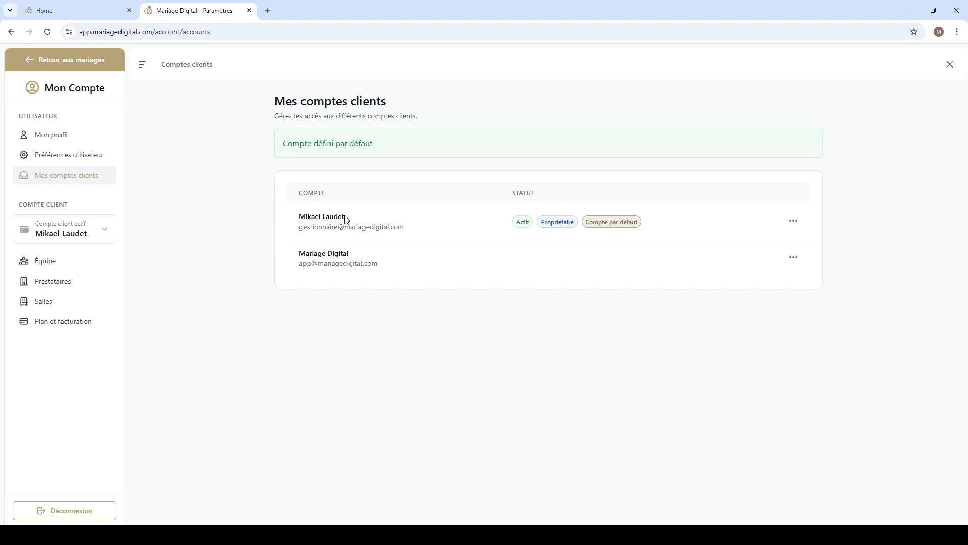
Step: Set the Mariage Digital client account as the default account
{"action": "left_click_drag", "start_coordinate": [345, 215], "coordinate": [298, 218]}
{"action": "left_click", "coordinate": [467, 259]}
{"action": "left_click", "coordinate": [793, 257]}
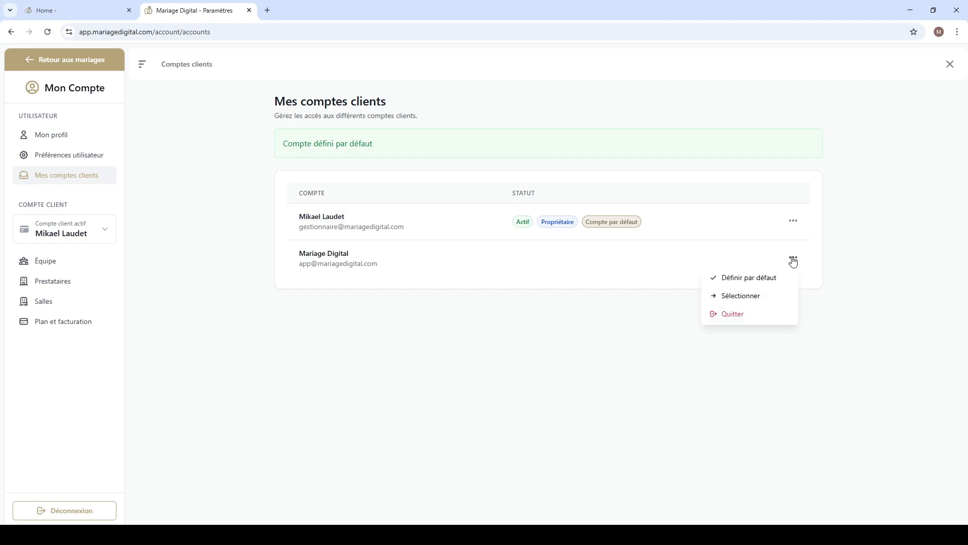
{"action": "left_click", "coordinate": [768, 278]}
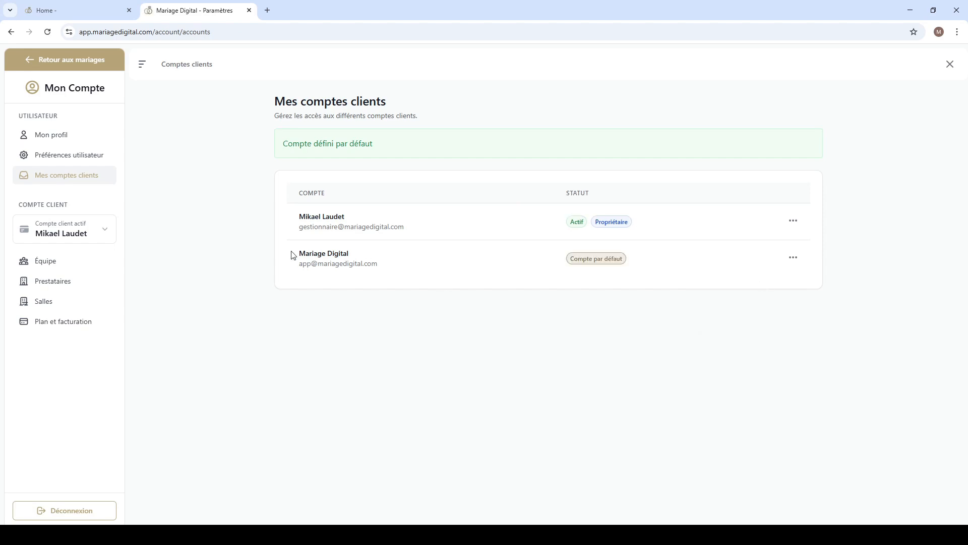
Step: Leave the account settings and switch the active client account to Mariage Digital
{"action": "left_click_drag", "start_coordinate": [292, 255], "coordinate": [362, 252]}
{"action": "left_click", "coordinate": [362, 252]}
{"action": "left_click_drag", "start_coordinate": [424, 230], "coordinate": [298, 253]}
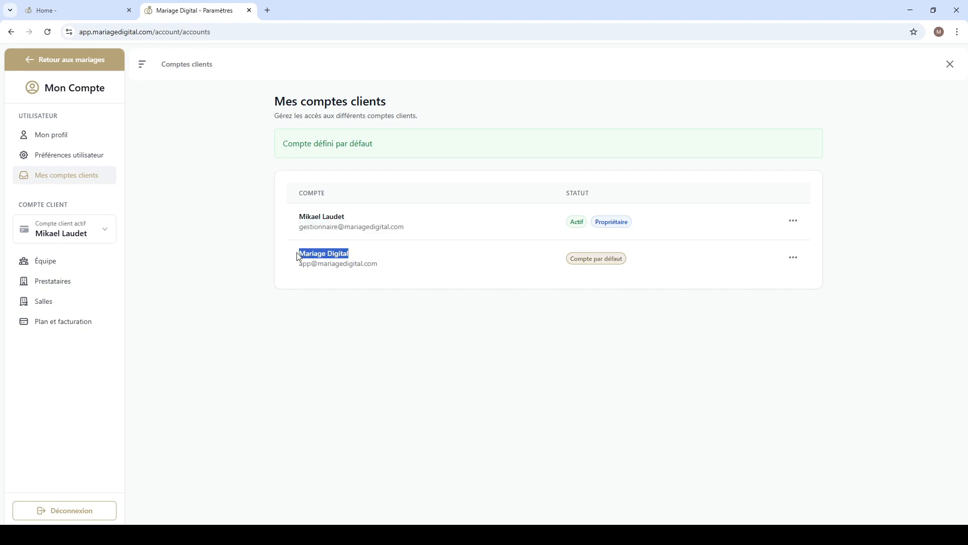
{"action": "left_click", "coordinate": [379, 300]}
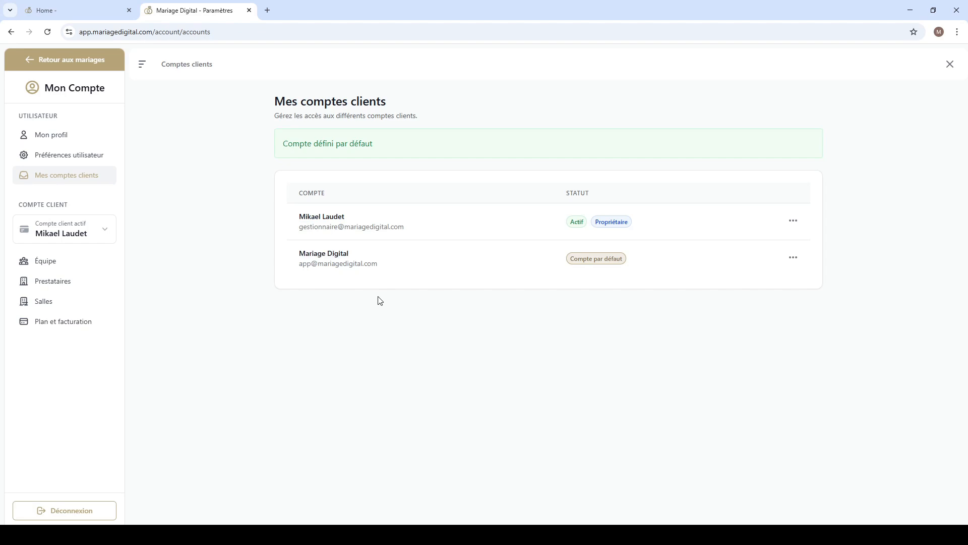
{"action": "left_click", "coordinate": [949, 65]}
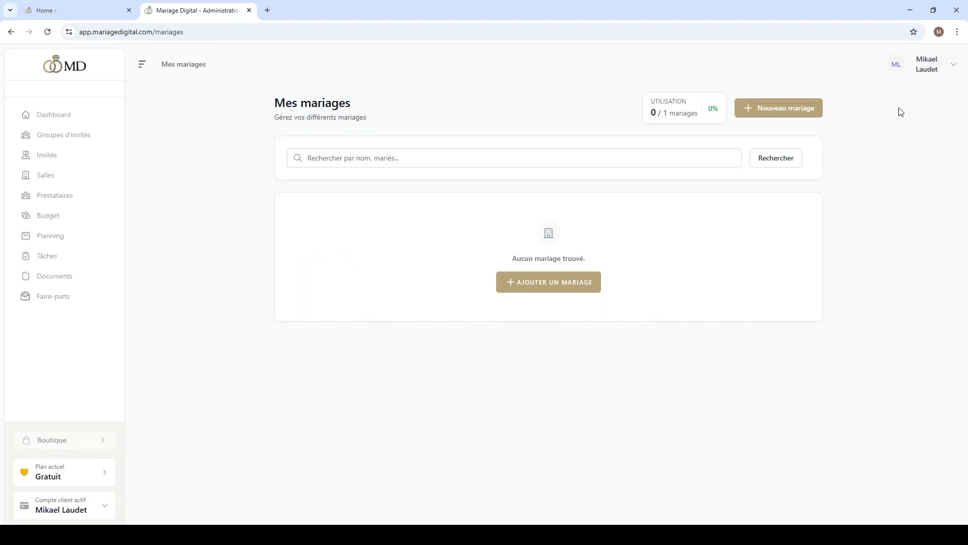
{"action": "left_click", "coordinate": [66, 510]}
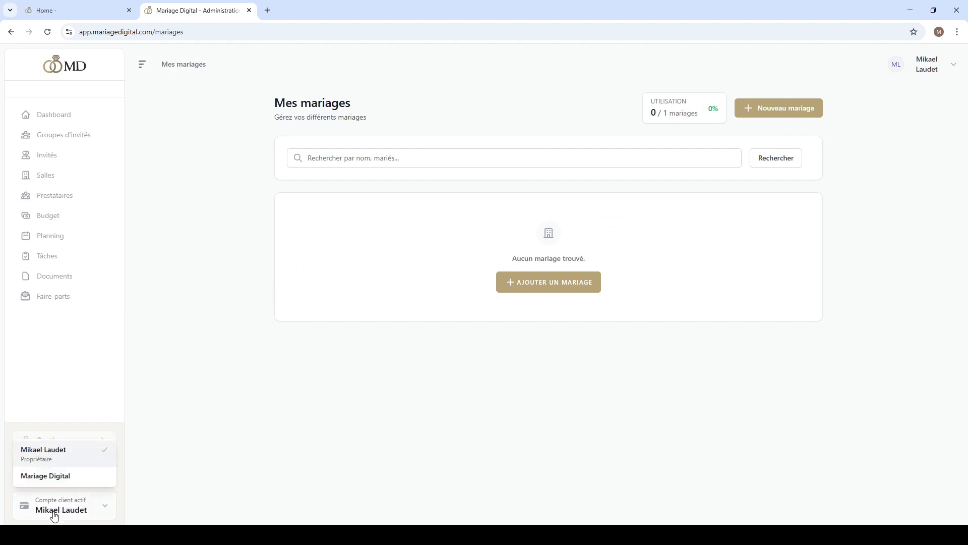
{"action": "left_click", "coordinate": [61, 477]}
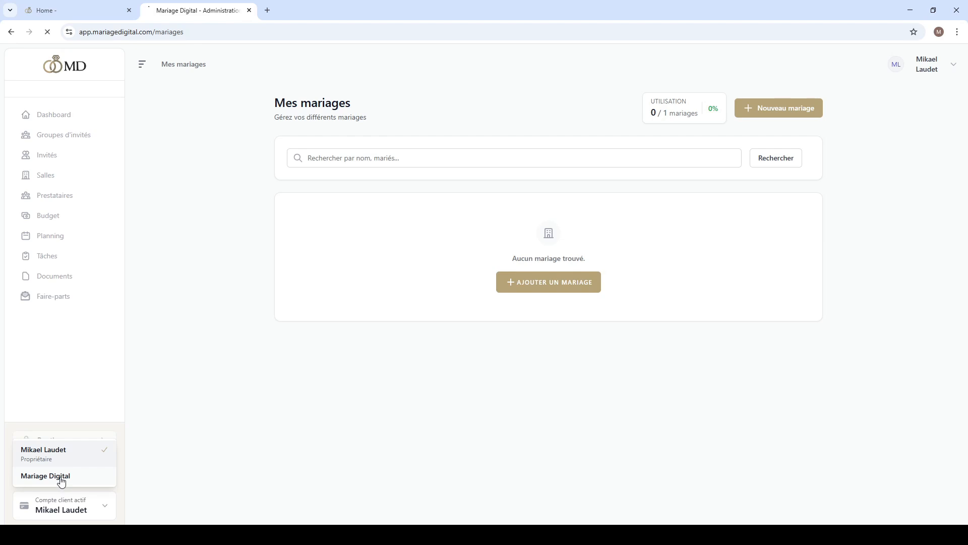